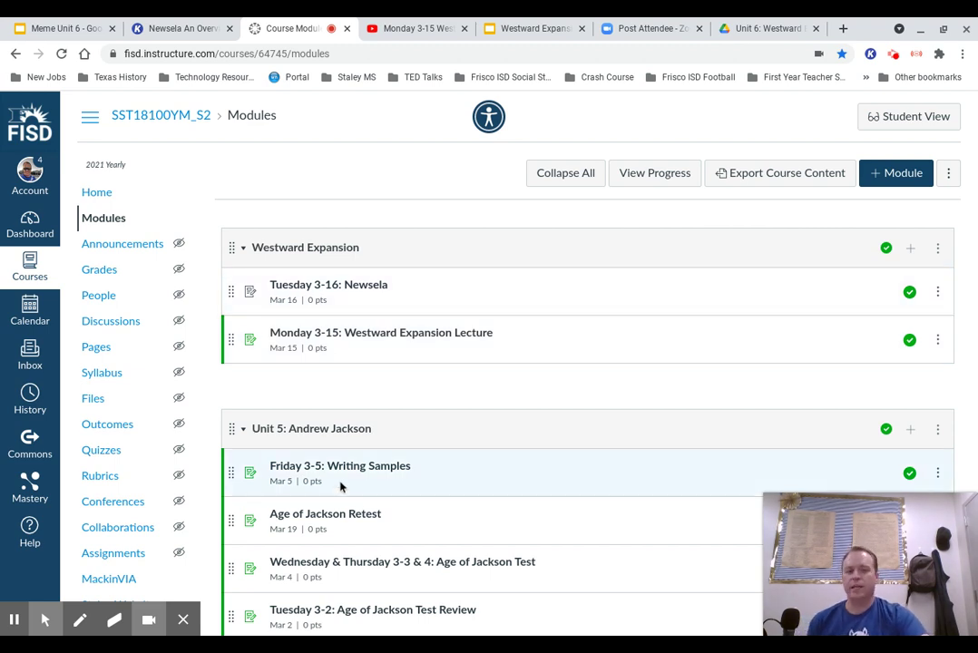
Step: Open the "Tuesday 3-16: Newsela" assignment and bring up its embedded article PDF in a separate Kami tab
{"action": "left_click", "coordinate": [369, 286]}
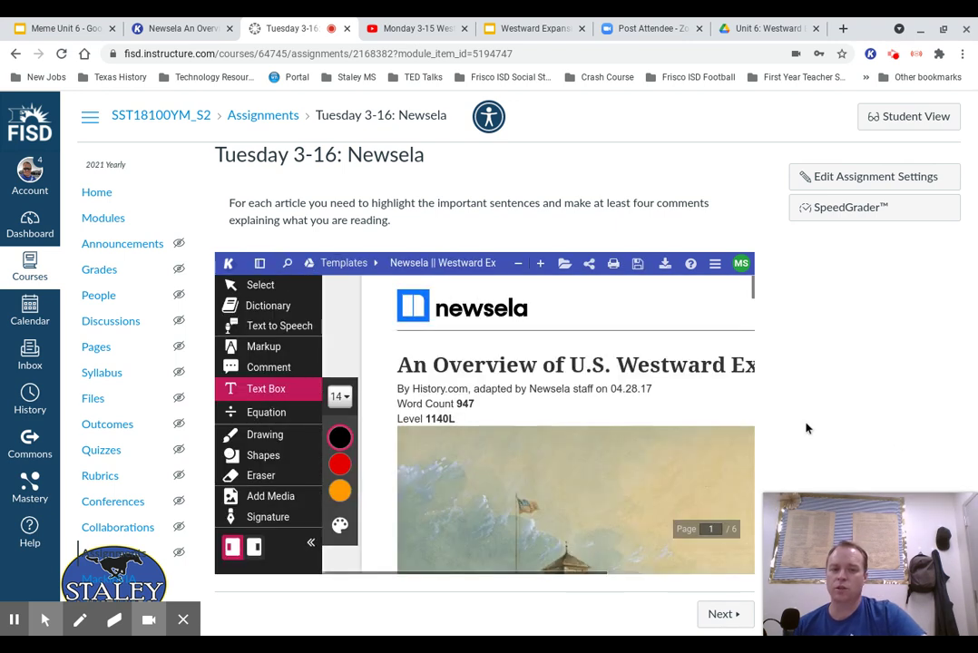
{"action": "left_click", "coordinate": [148, 619]}
{"action": "left_click", "coordinate": [51, 585]}
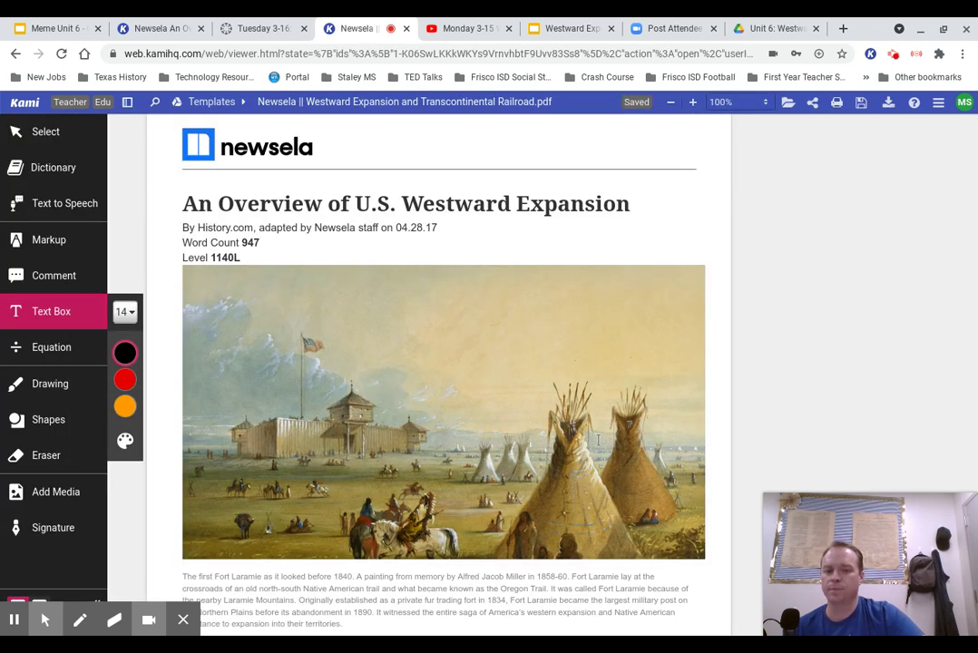
Step: Skim the Westward Expansion and Transcontinental Railroad PDF through the end of its first article and return to the start
{"action": "scroll", "coordinate": [609, 433], "scroll_direction": "down", "scroll_amount": 1}
{"action": "scroll", "coordinate": [608, 433], "scroll_direction": "down", "scroll_amount": 4}
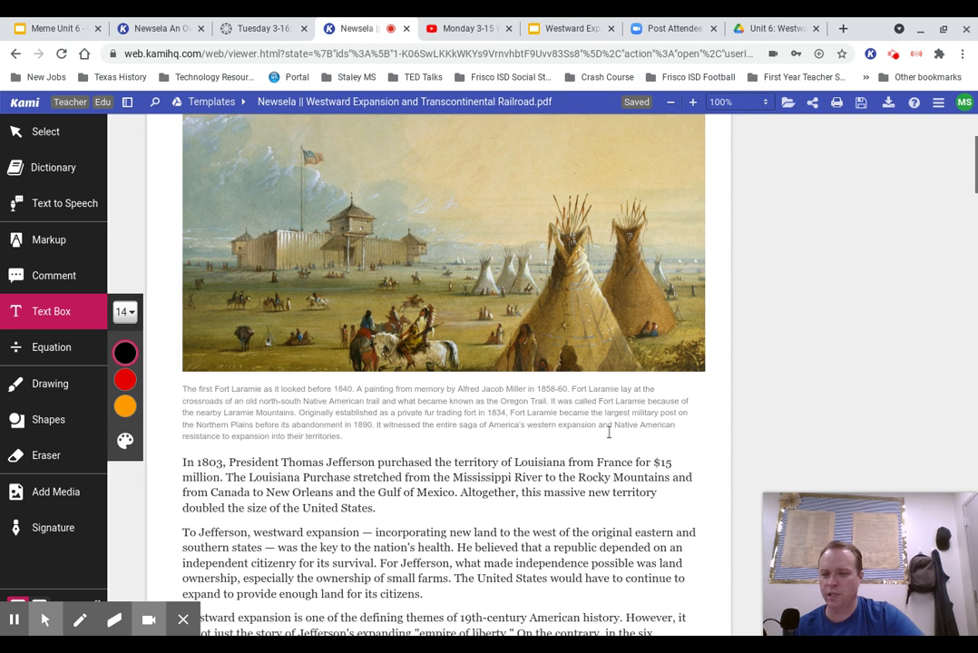
{"action": "scroll", "coordinate": [609, 433], "scroll_direction": "down", "scroll_amount": 4}
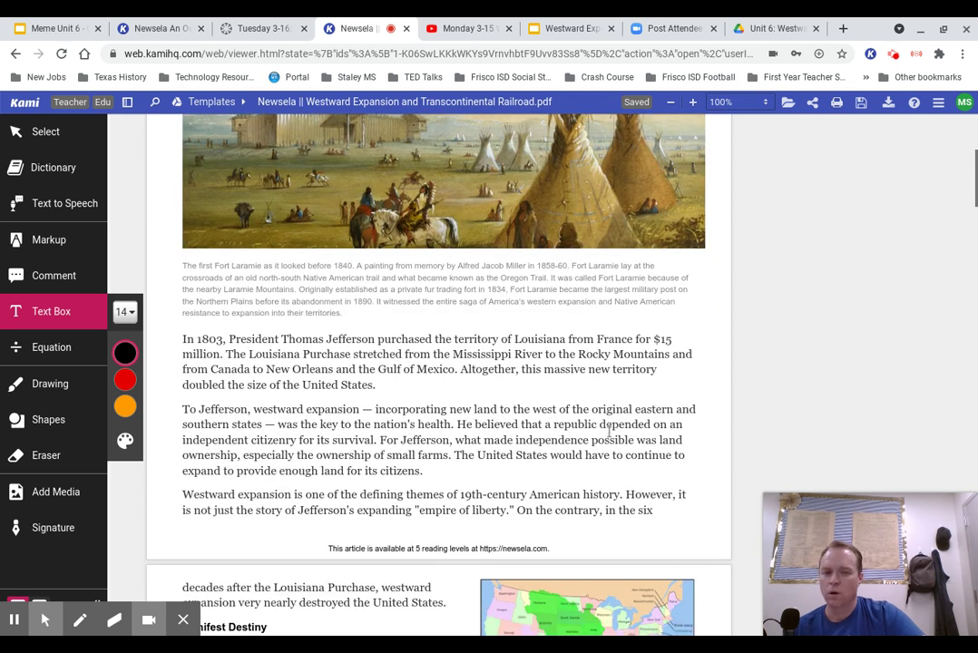
{"action": "scroll", "coordinate": [615, 423], "scroll_direction": "down", "scroll_amount": 6}
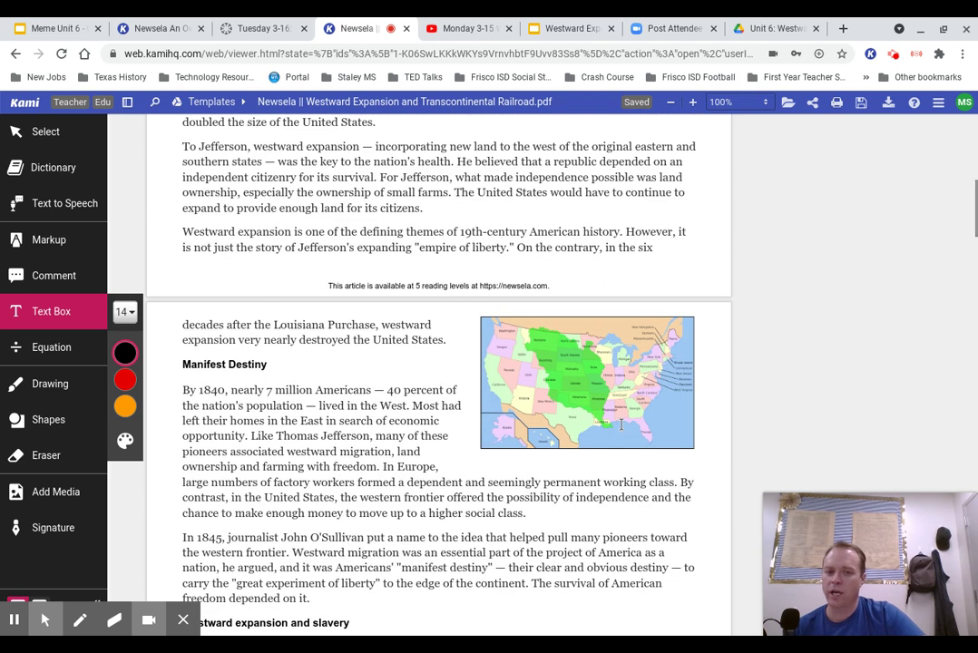
{"action": "scroll", "coordinate": [623, 422], "scroll_direction": "down", "scroll_amount": 10}
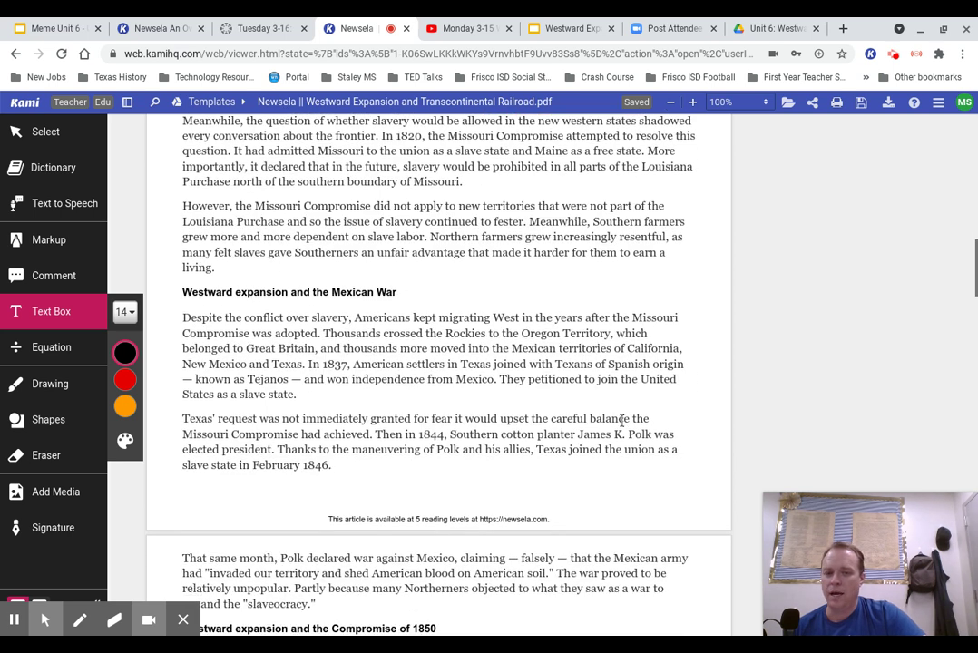
{"action": "scroll", "coordinate": [621, 426], "scroll_direction": "down", "scroll_amount": 10}
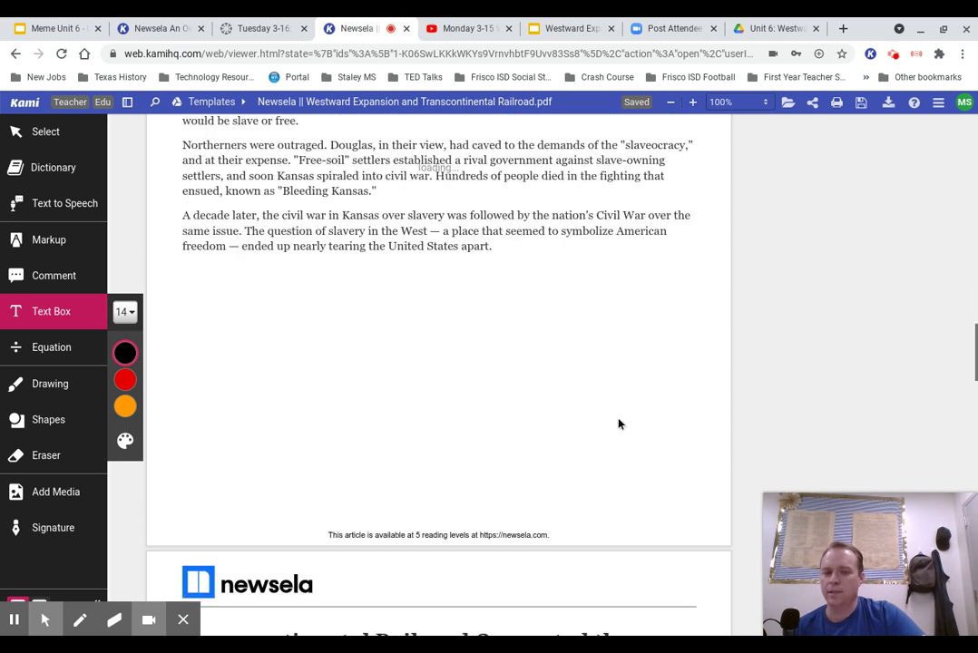
{"action": "scroll", "coordinate": [620, 422], "scroll_direction": "up", "scroll_amount": 15}
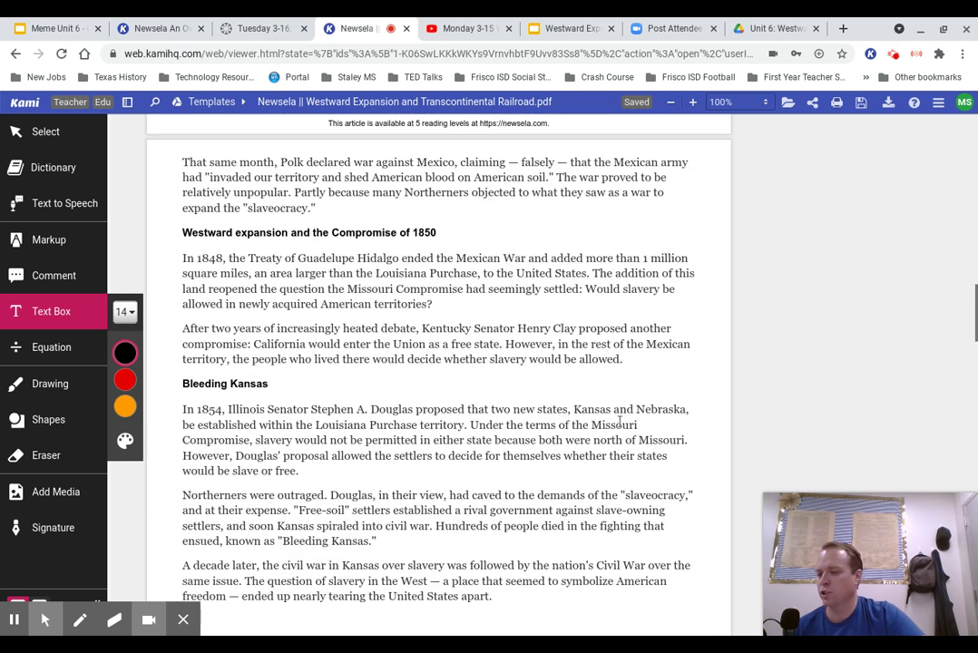
{"action": "scroll", "coordinate": [619, 422], "scroll_direction": "up", "scroll_amount": 20}
{"action": "scroll", "coordinate": [620, 419], "scroll_direction": "down", "scroll_amount": 3}
{"action": "scroll", "coordinate": [621, 419], "scroll_direction": "down", "scroll_amount": 3}
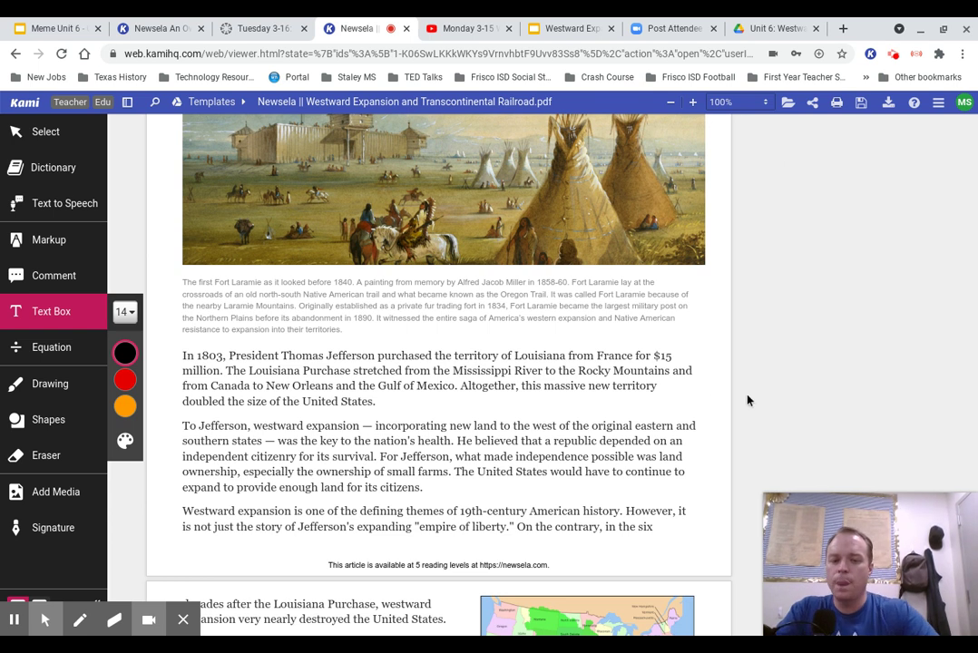
{"action": "scroll", "coordinate": [743, 399], "scroll_direction": "up", "scroll_amount": 3}
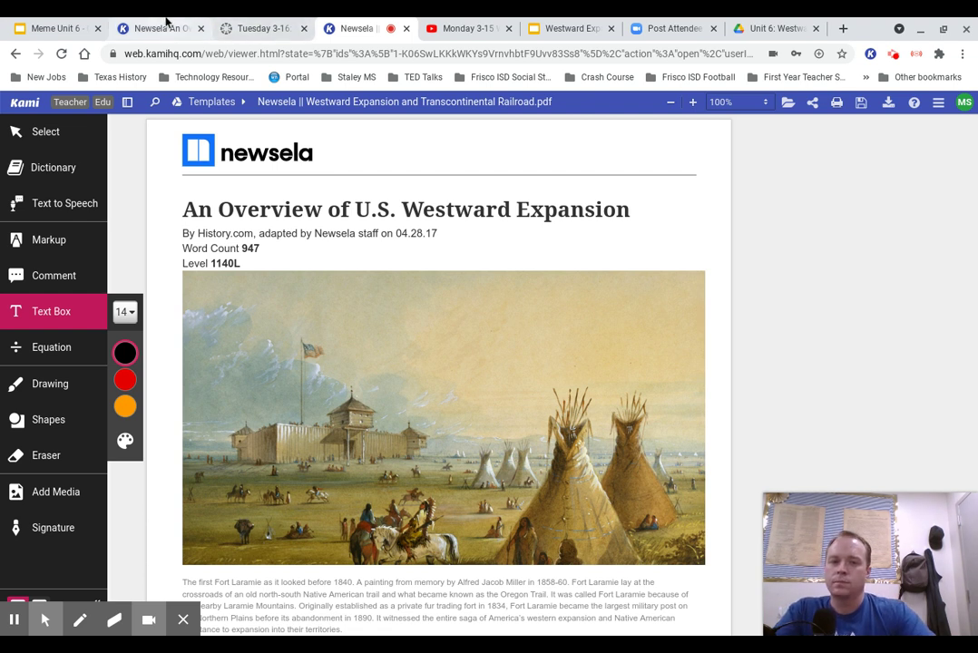
Step: Switch to the document "Newsela An Overview of U.S. Westward Expansion.pdf" and read the opening paragraphs on its first page
{"action": "left_click", "coordinate": [160, 27]}
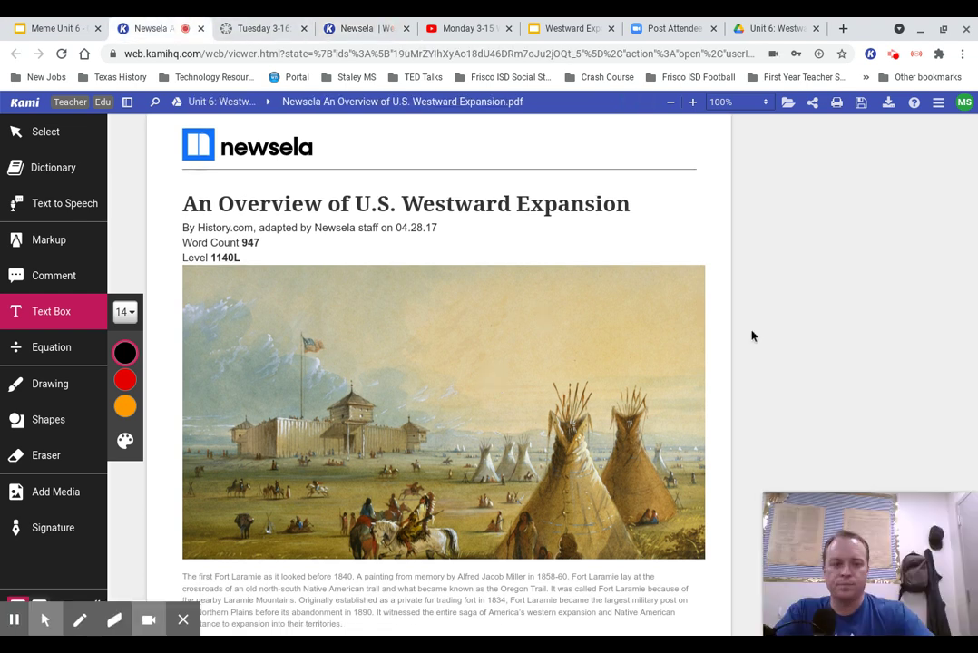
{"action": "scroll", "coordinate": [712, 367], "scroll_direction": "down", "scroll_amount": 2}
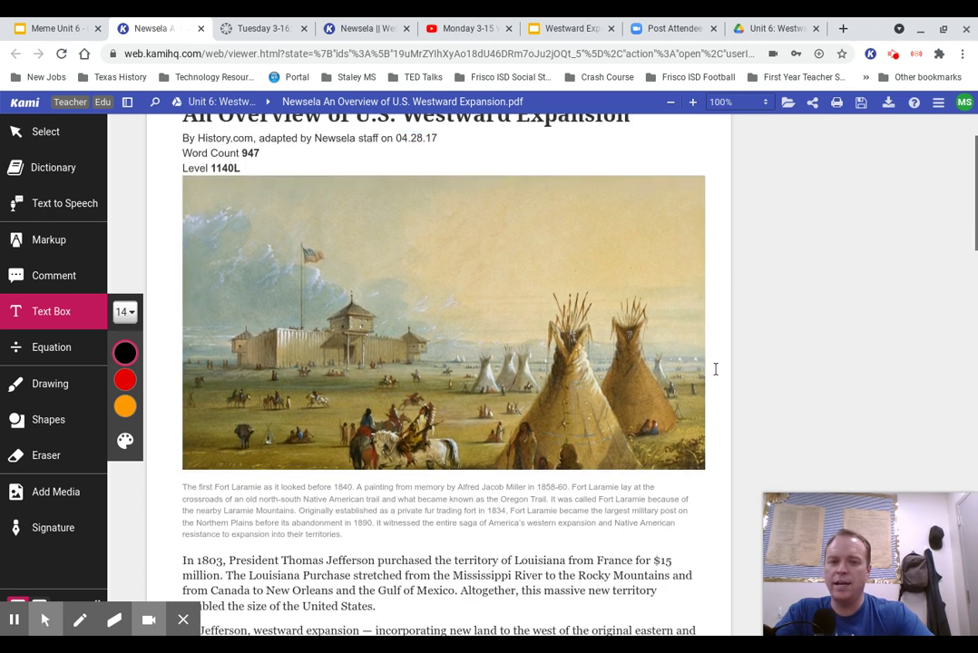
{"action": "scroll", "coordinate": [717, 365], "scroll_direction": "up", "scroll_amount": 2}
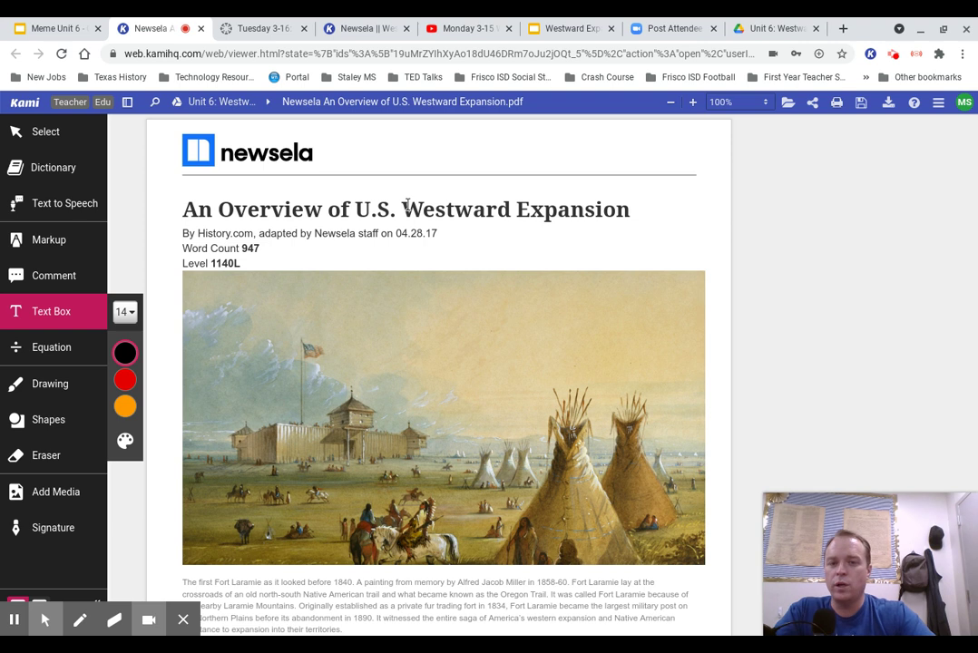
{"action": "scroll", "coordinate": [609, 275], "scroll_direction": "down", "scroll_amount": 7}
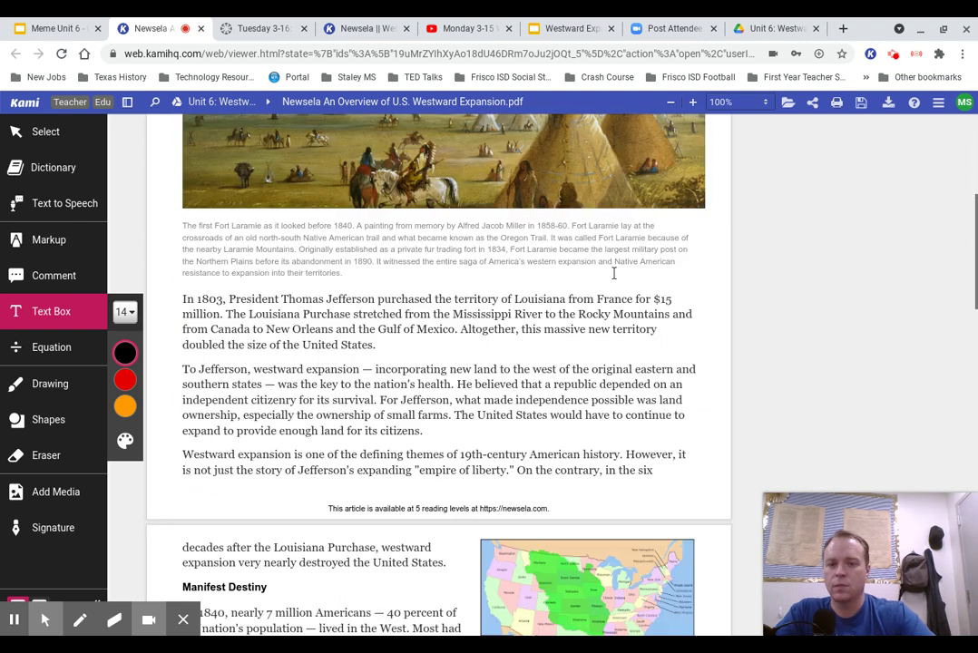
{"action": "scroll", "coordinate": [613, 273], "scroll_direction": "up", "scroll_amount": 3}
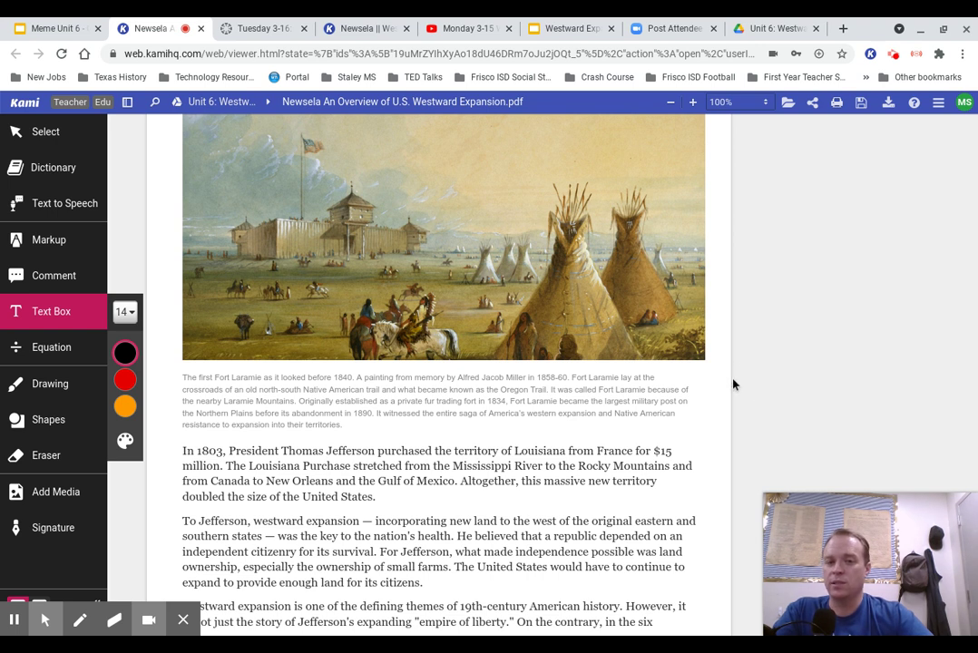
{"action": "scroll", "coordinate": [733, 382], "scroll_direction": "down", "scroll_amount": 3}
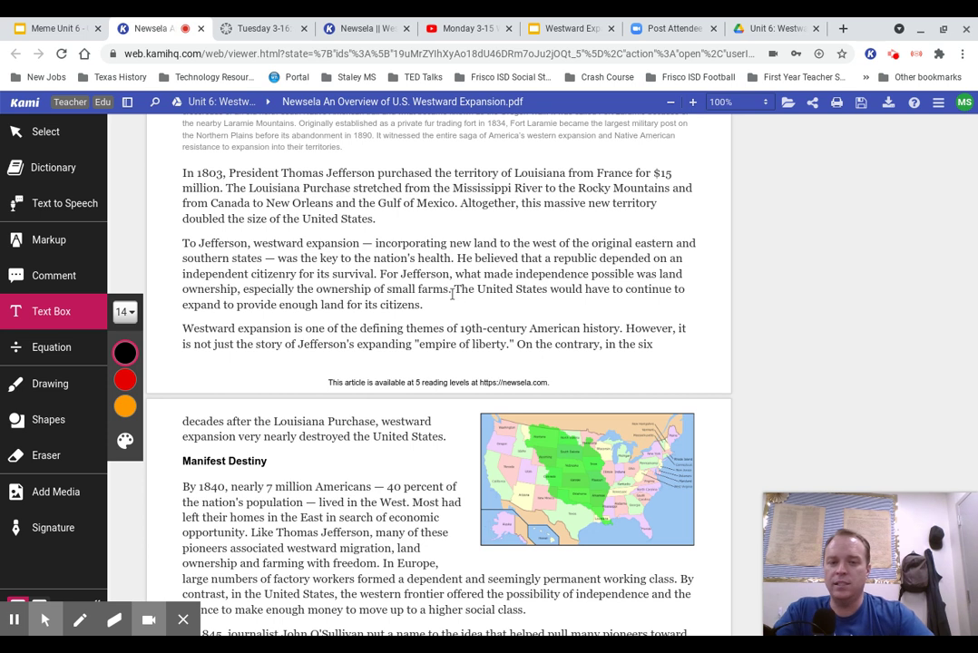
{"action": "left_click_drag", "start_coordinate": [452, 292], "coordinate": [381, 274]}
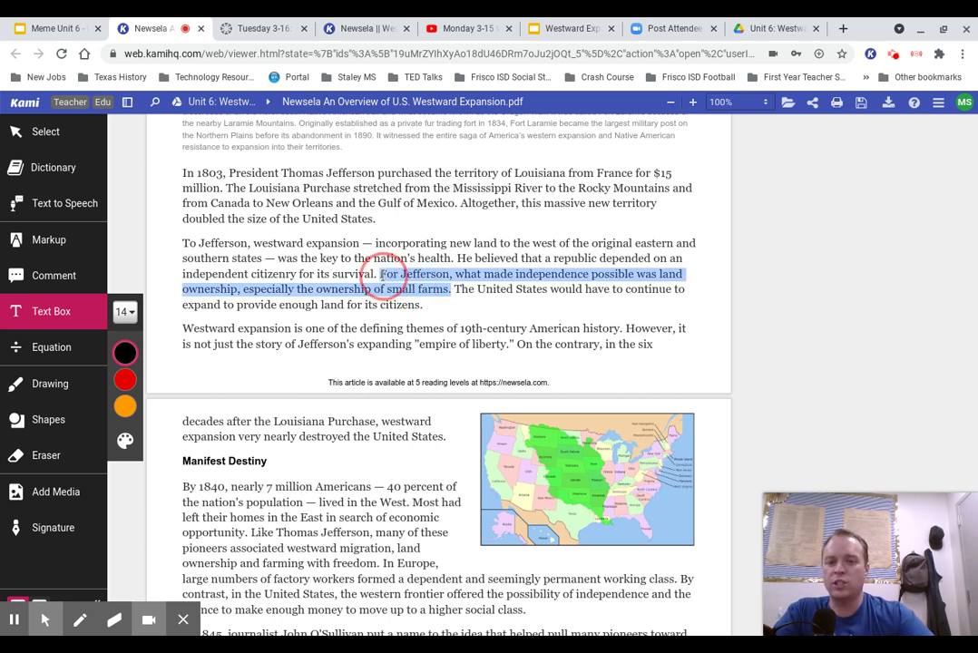
{"action": "left_click", "coordinate": [439, 287]}
{"action": "left_click", "coordinate": [436, 276]}
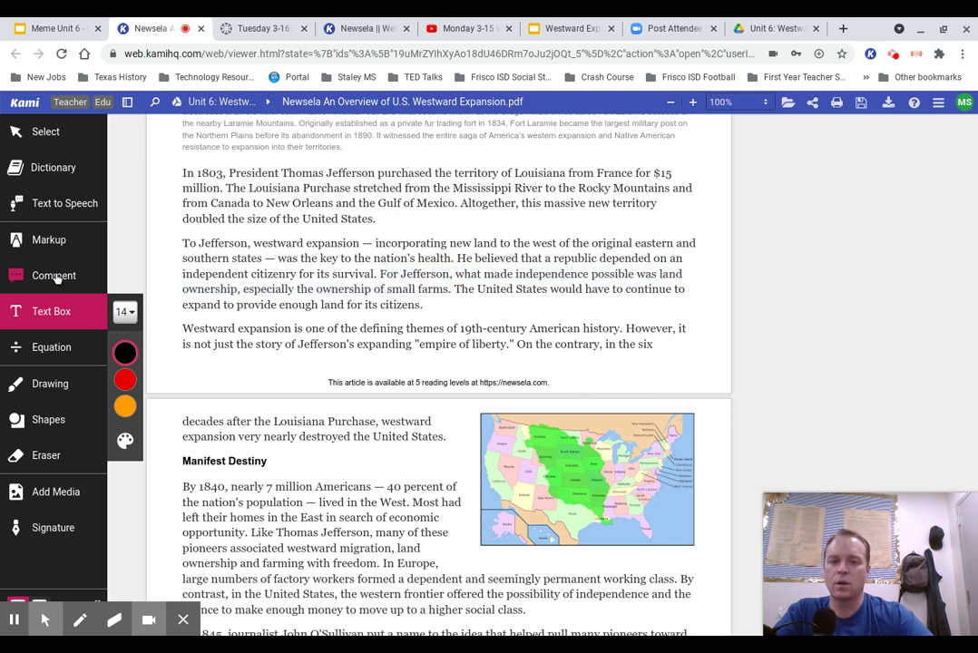
Step: Highlight in yellow the sentence "For Jefferson, what made independence possible was land ownership, especially the ownership of small farms."
{"action": "left_click", "coordinate": [49, 240]}
{"action": "left_click_drag", "start_coordinate": [380, 274], "coordinate": [452, 290]}
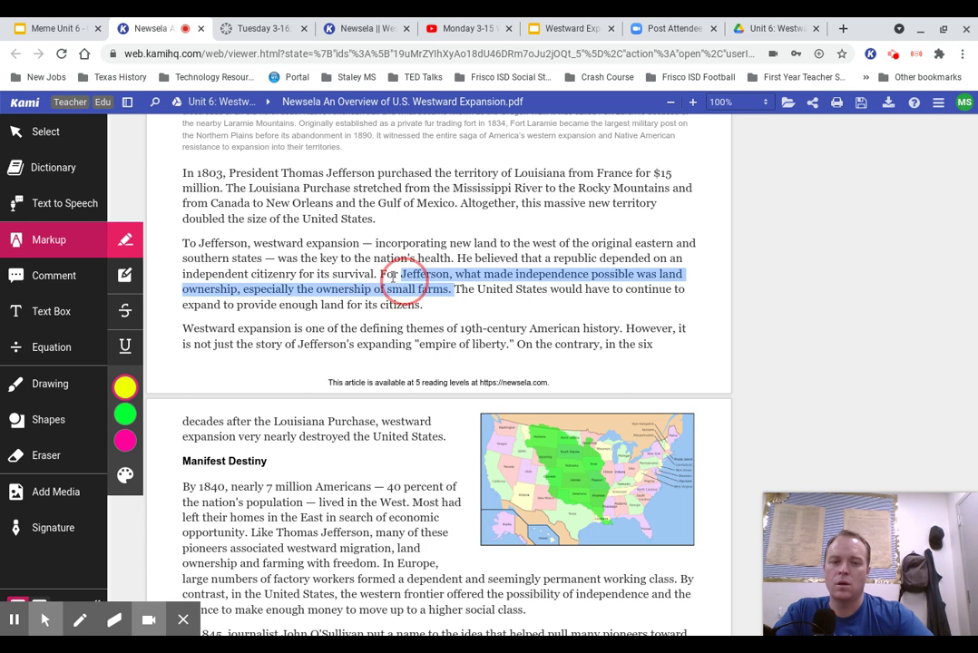
{"action": "left_click", "coordinate": [125, 387]}
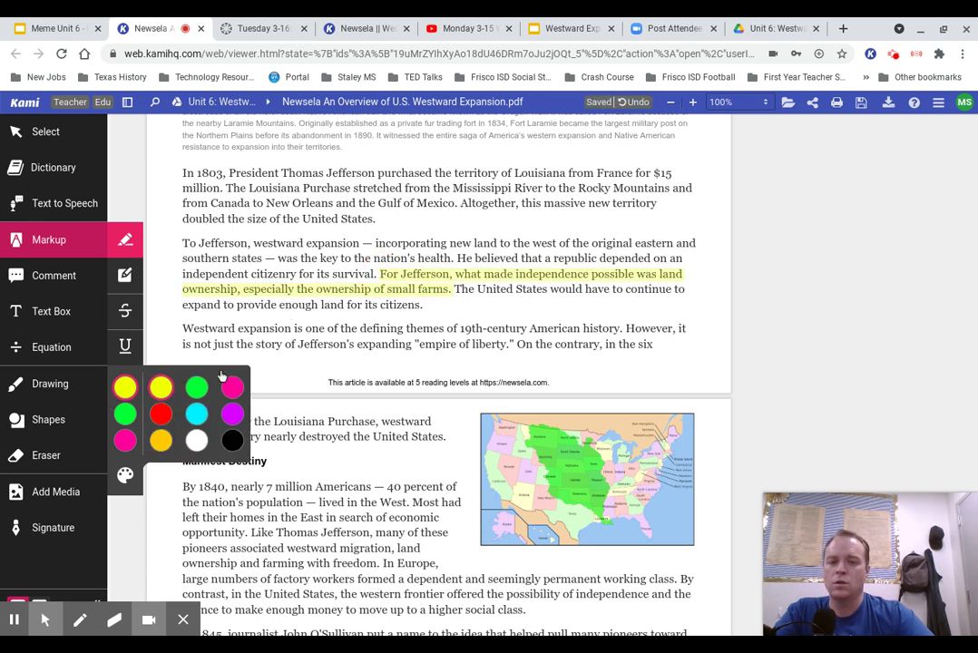
Step: Attach this comment to the highlighted sentence: "The citizen who owned land and farmed it was considered the ideal person for the Democratic-Republicans."
{"action": "left_click", "coordinate": [448, 279]}
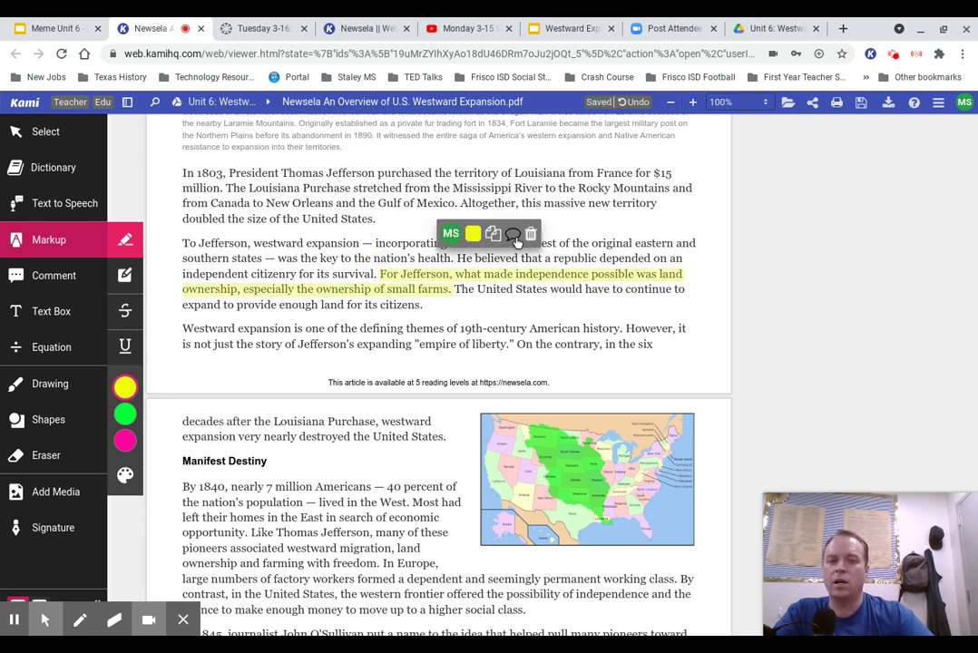
{"action": "left_click", "coordinate": [516, 233]}
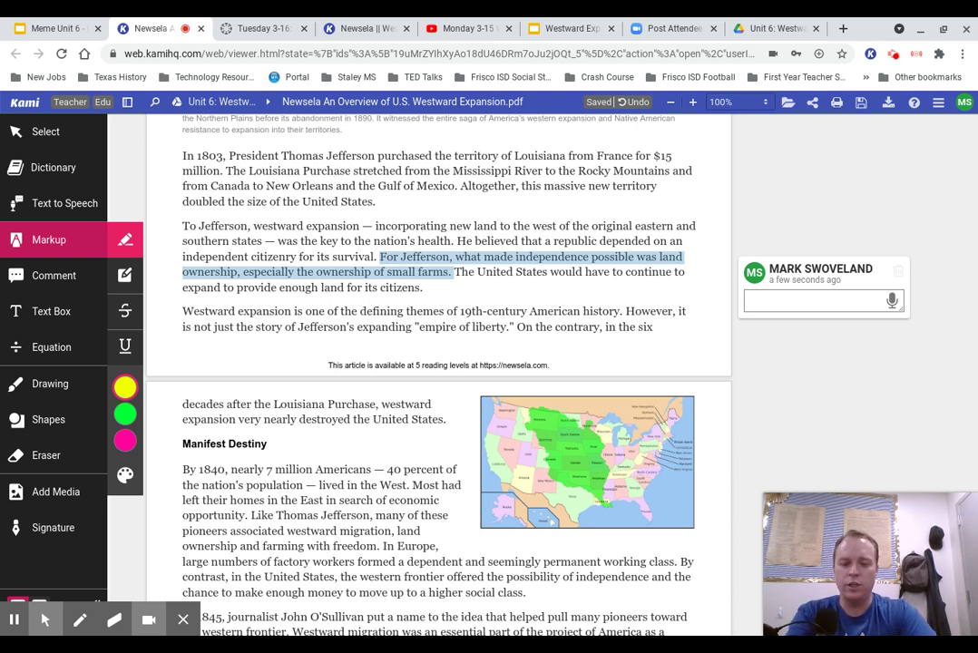
{"action": "type", "text": "The"}
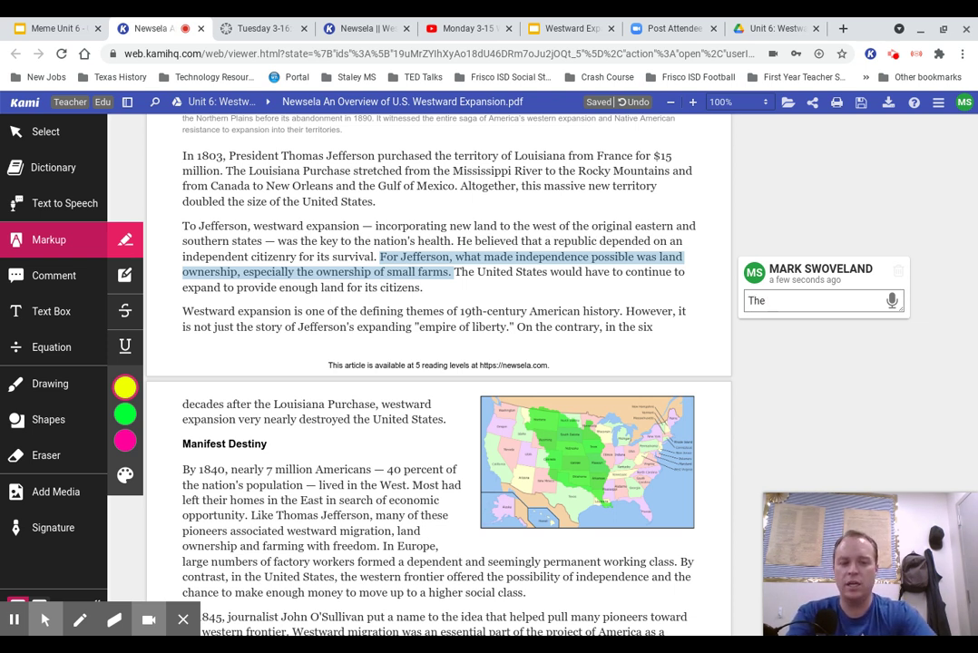
{"action": "type", "text": " citiz"}
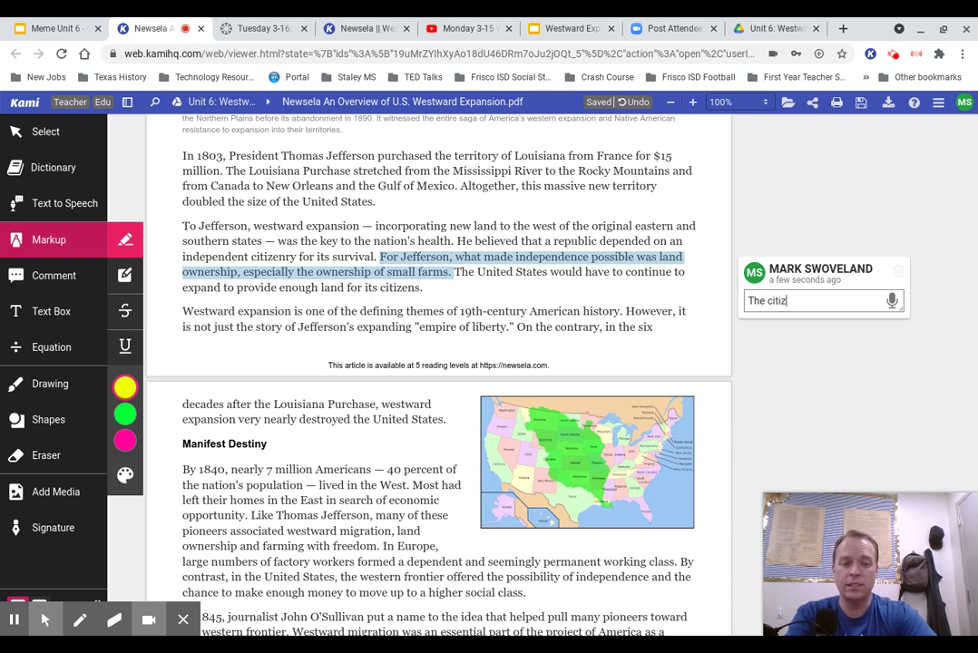
{"action": "type", "text": "en who owned"}
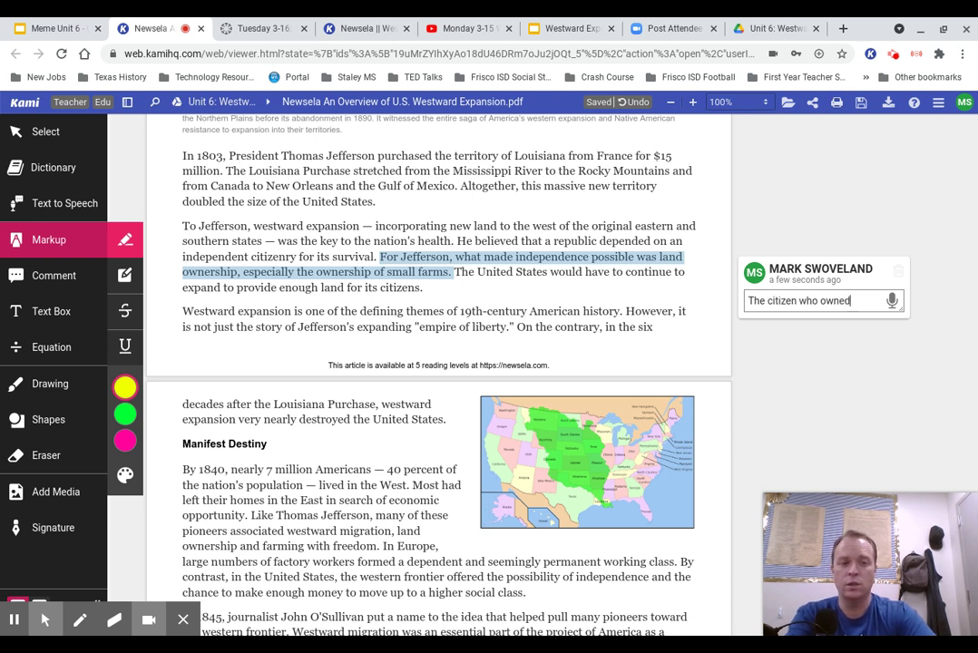
{"action": "type", "text": " land and far"}
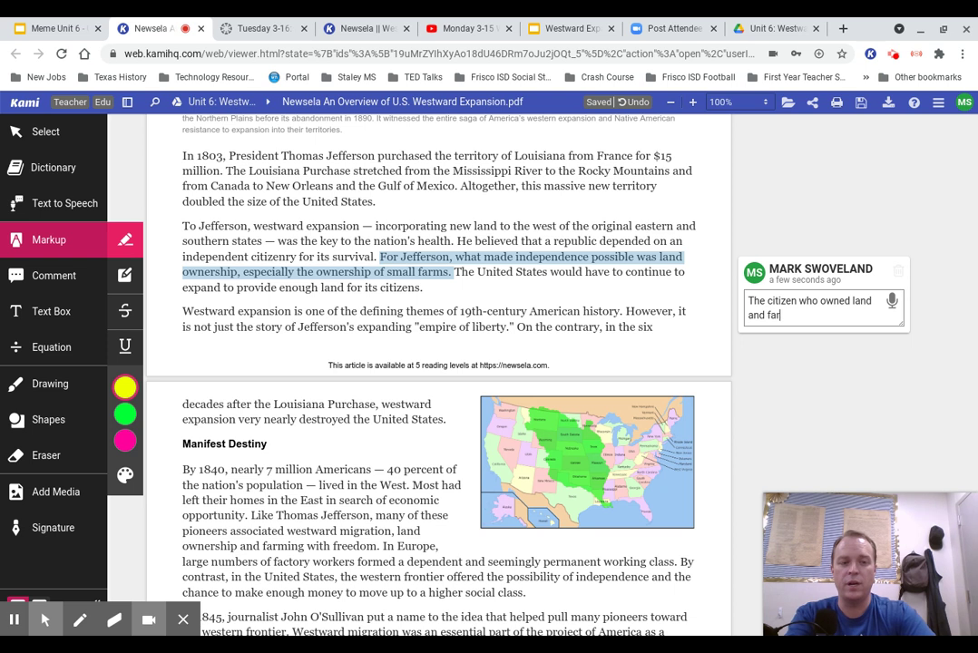
{"action": "type", "text": "med it was con"}
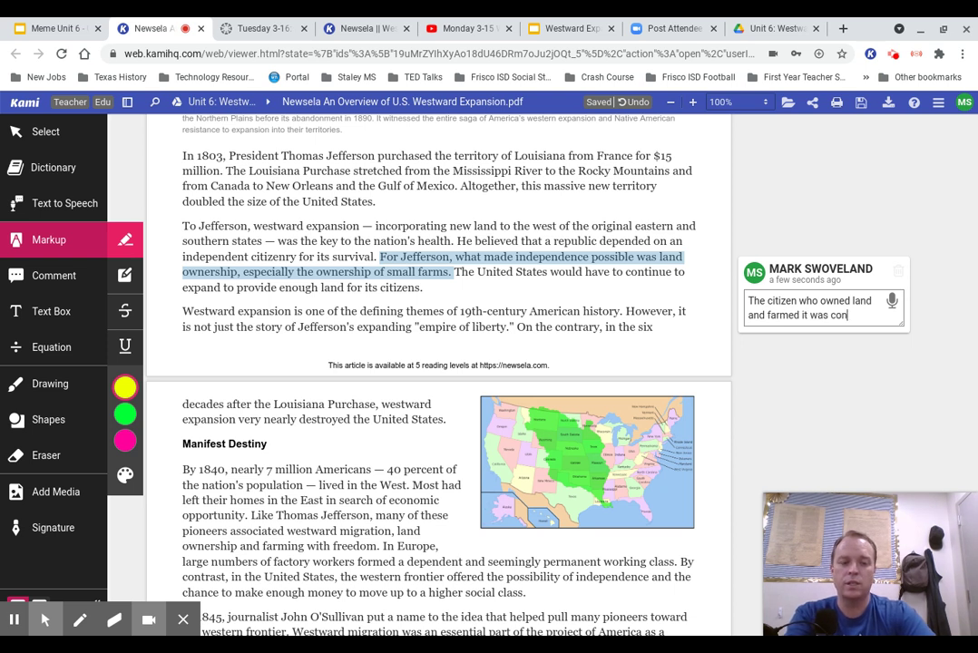
{"action": "type", "text": "sidered the ideal"}
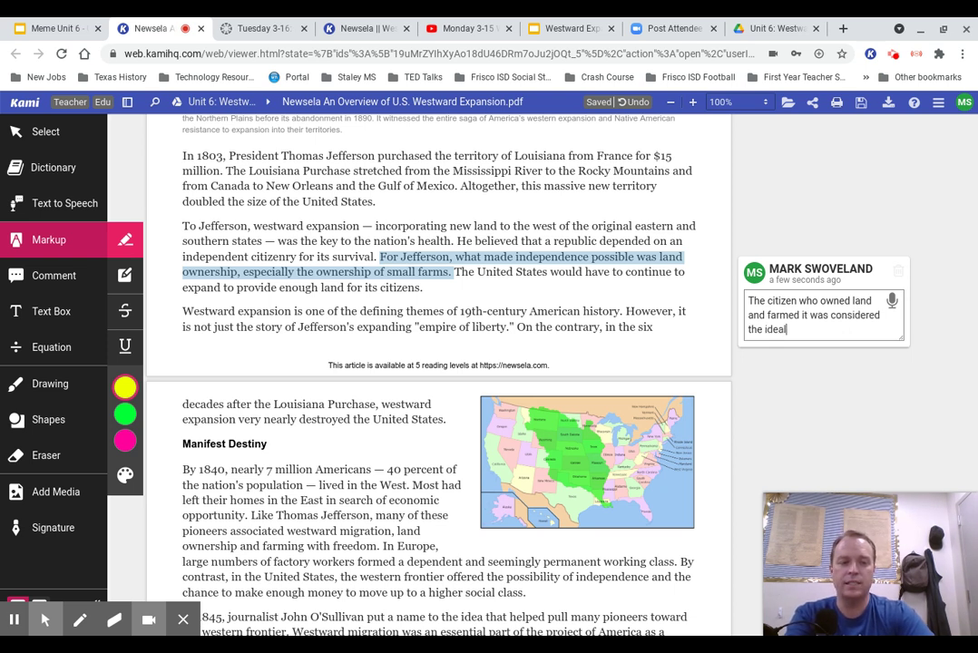
{"action": "type", "text": " person for the"}
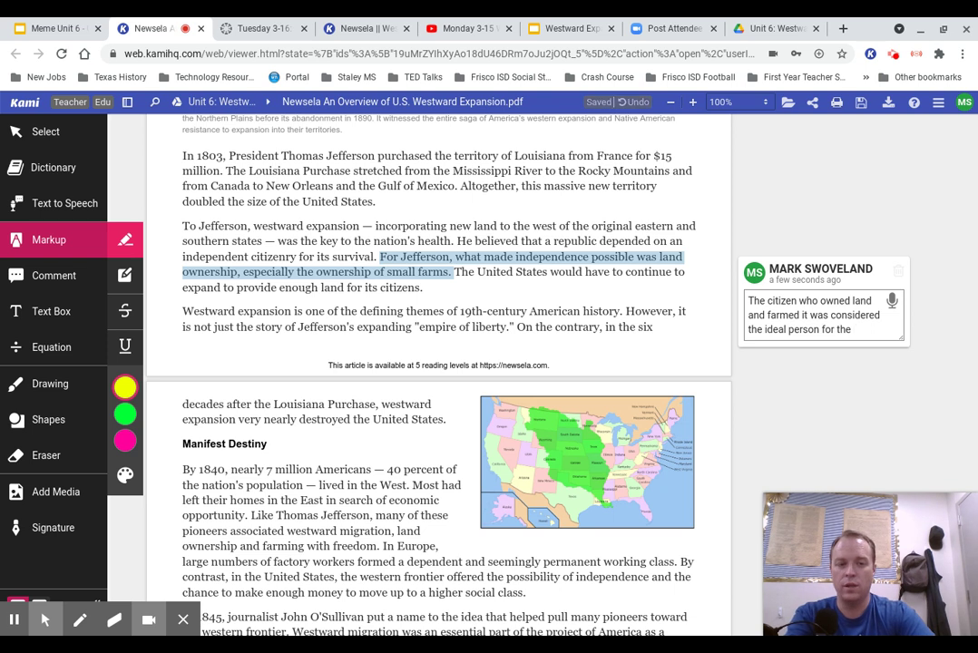
{"action": "type", "text": " Democratic"}
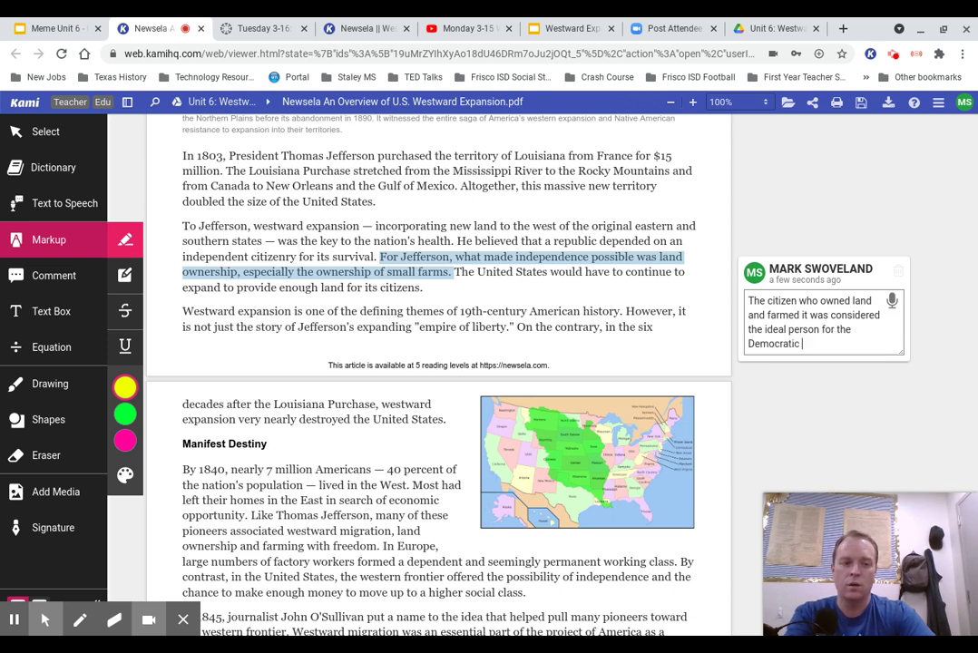
{"action": "type", "text": "-Republicans."}
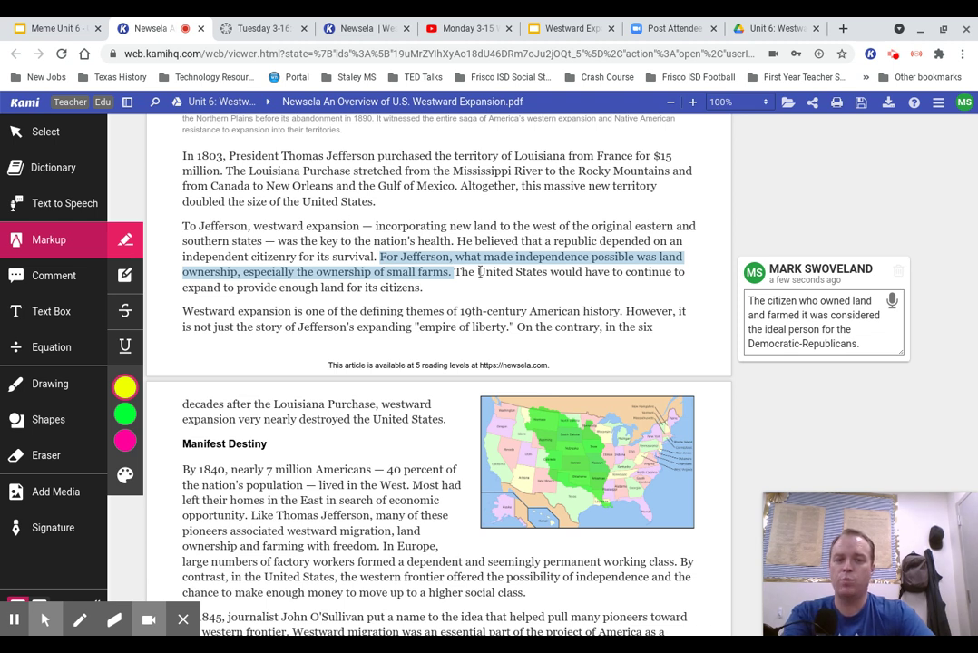
{"action": "left_click", "coordinate": [845, 237]}
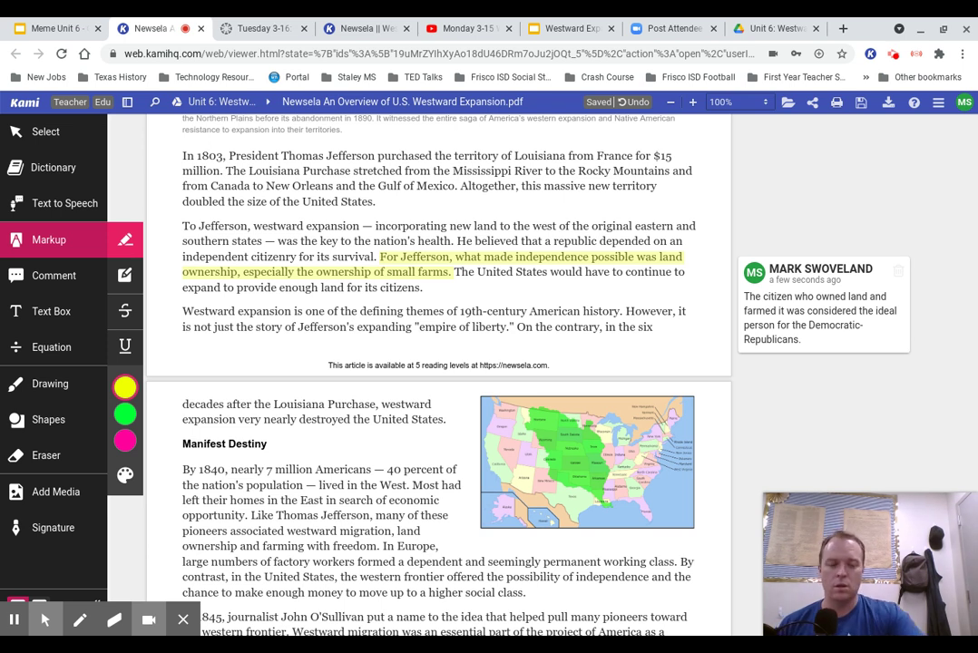
Step: Read the Manifest Destiny section on the article's second page for further important sentences
{"action": "mouse_move", "coordinate": [765, 613]}
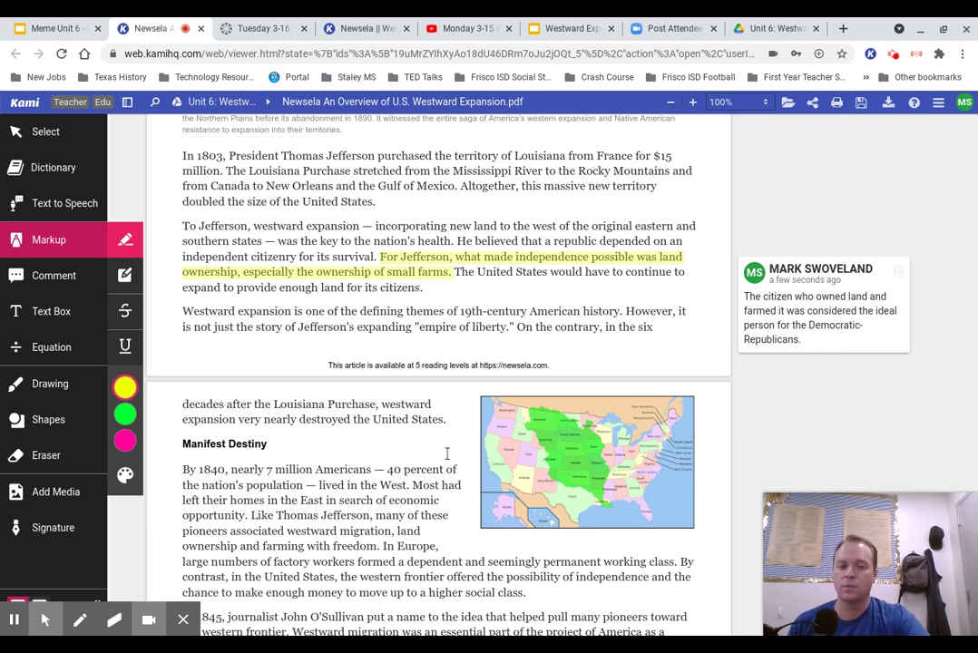
{"action": "scroll", "coordinate": [442, 456], "scroll_direction": "down", "scroll_amount": 3}
{"action": "scroll", "coordinate": [455, 444], "scroll_direction": "down", "scroll_amount": 2}
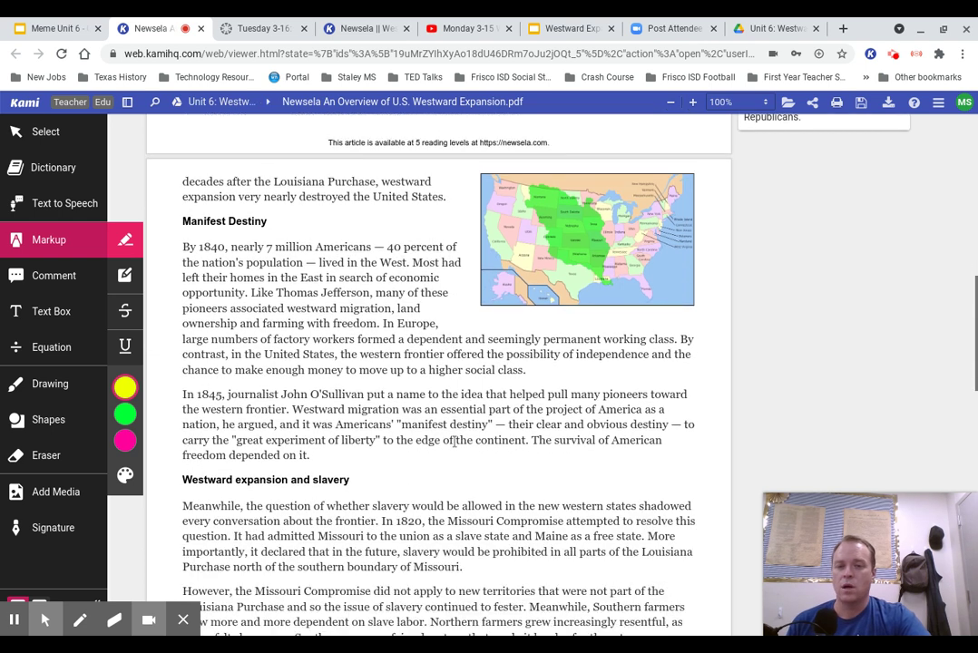
{"action": "scroll", "coordinate": [453, 443], "scroll_direction": "down", "scroll_amount": 1}
{"action": "scroll", "coordinate": [453, 441], "scroll_direction": "down", "scroll_amount": 1}
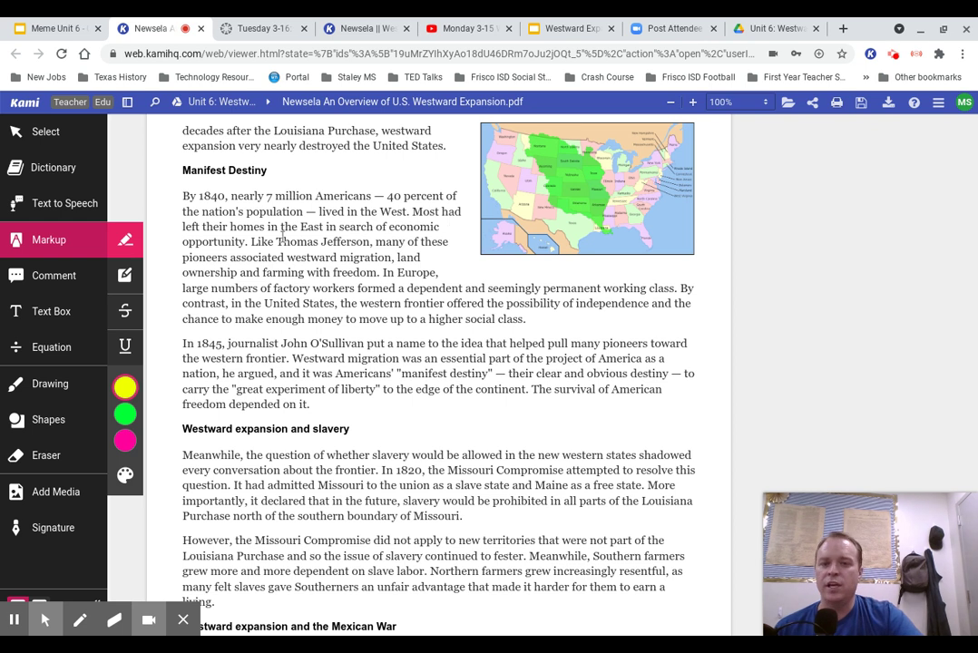
Step: Highlight the first two Manifest Destiny sentences and comment "Financial Panics in the the eastern portions of the US will lead to a vast migration of people."
{"action": "left_click", "coordinate": [247, 241]}
{"action": "mouse_move", "coordinate": [248, 242]}
{"action": "left_mouse_down"}
{"action": "mouse_move", "coordinate": [404, 226]}
{"action": "mouse_move", "coordinate": [413, 211]}
{"action": "mouse_move", "coordinate": [187, 195]}
{"action": "left_mouse_up"}
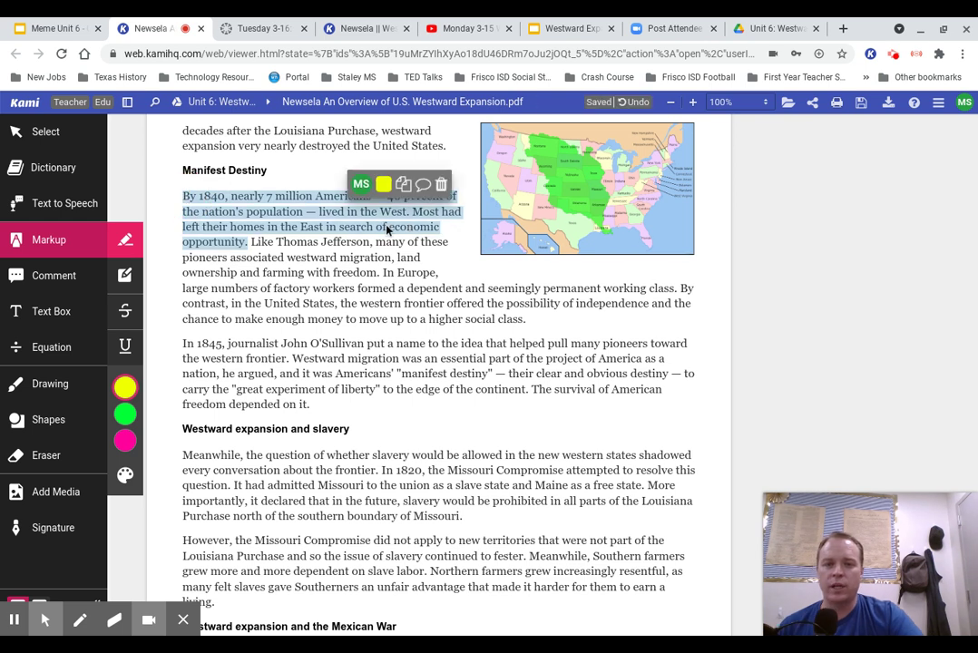
{"action": "left_click", "coordinate": [423, 184]}
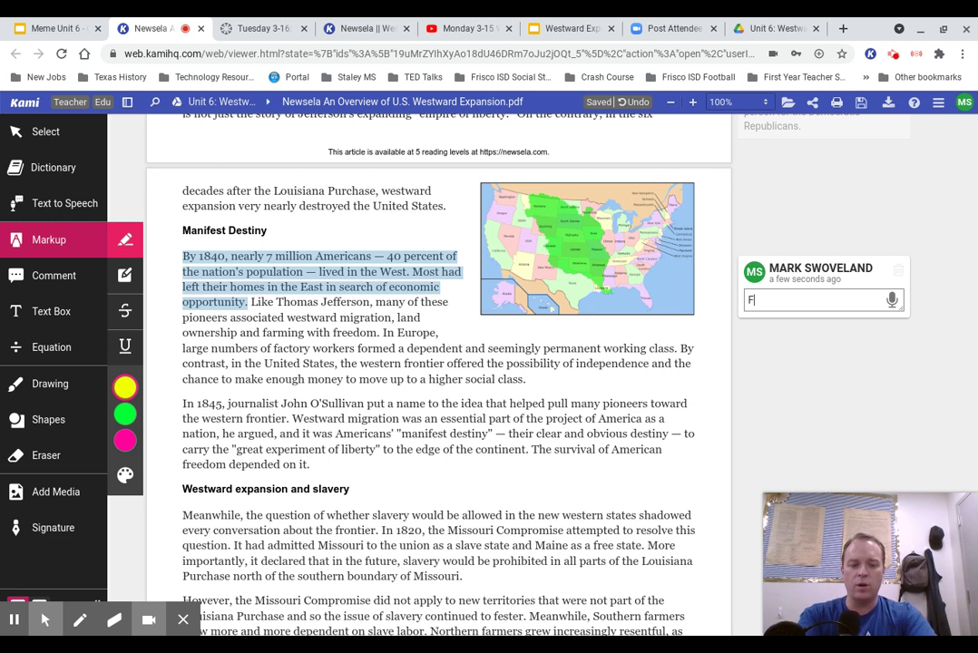
{"action": "type", "text": "Financial Panics in the the eastern portoi"}
{"action": "key", "text": "BackSpace"}
{"action": "key", "text": "BackSpace"}
{"action": "type", "text": "ions of the US will lead to "}
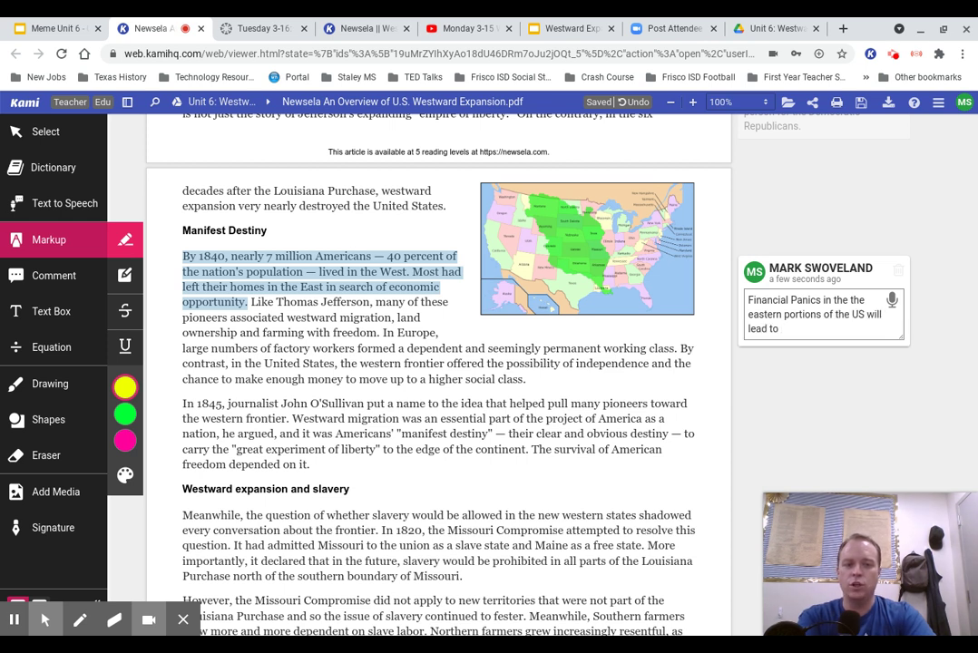
{"action": "type", "text": "a vast"}
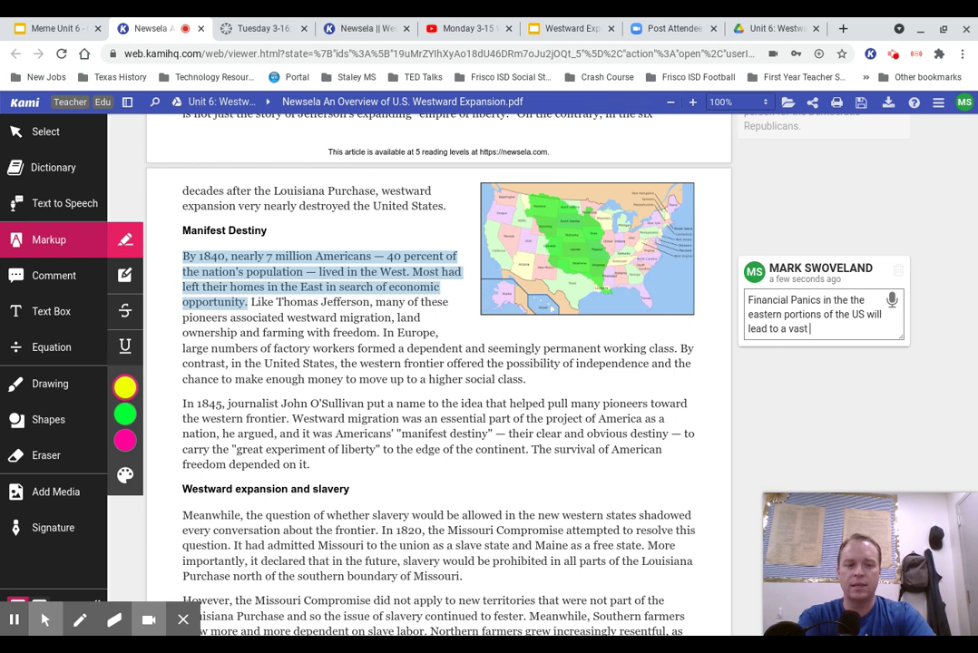
{"action": "type", "text": " migration of people"}
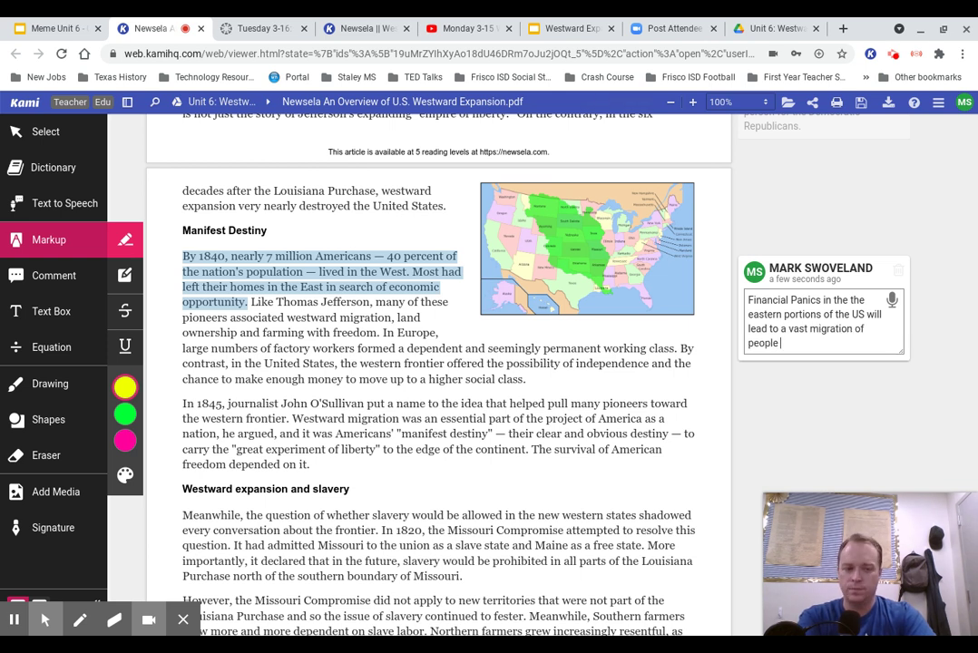
{"action": "type", "text": "."}
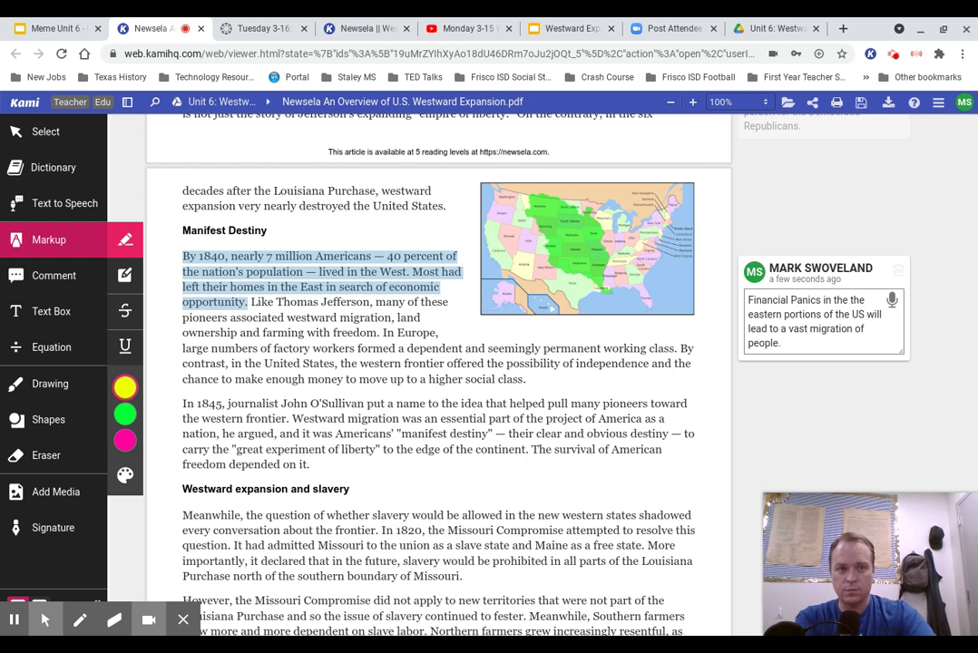
{"action": "left_click", "coordinate": [840, 221]}
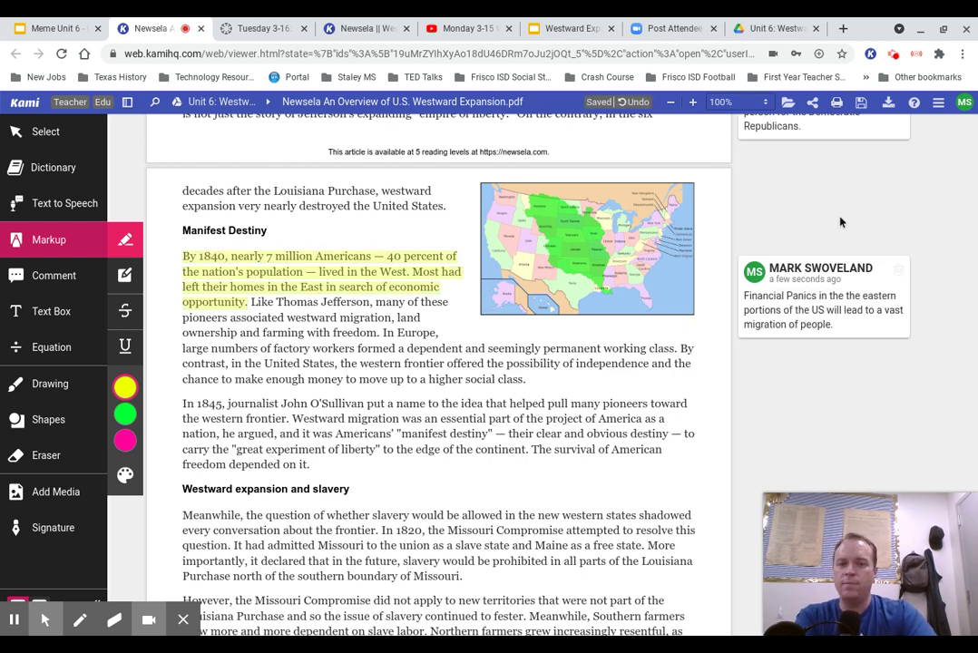
{"action": "left_click", "coordinate": [867, 291]}
{"action": "left_click", "coordinate": [926, 191]}
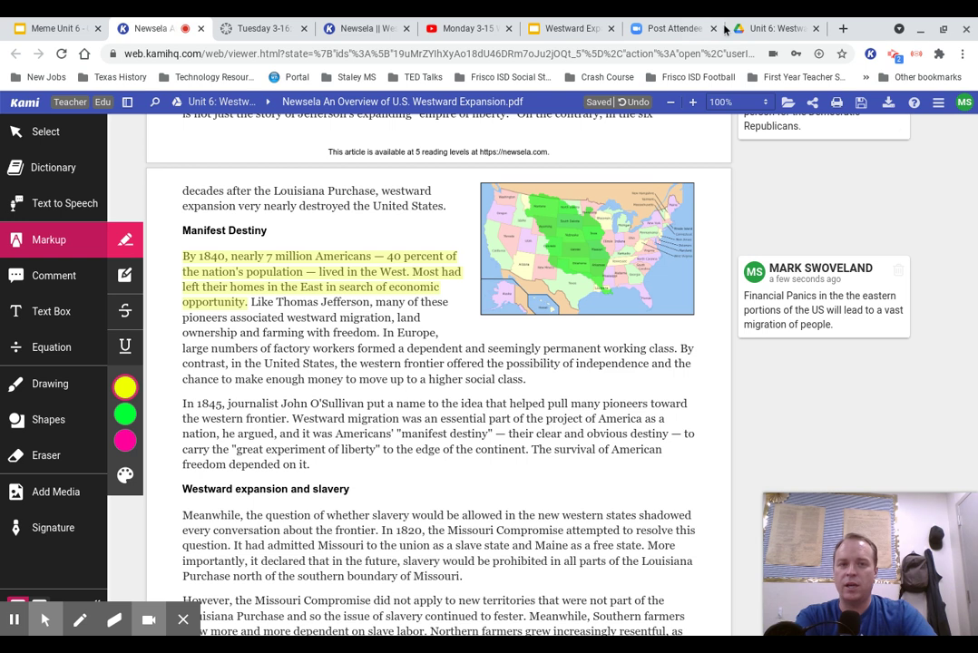
Step: Skim the document "Newsela || Westward Expansion and Transcontinental Railroad.pdf" and return to the annotated overview article
{"action": "left_click", "coordinate": [345, 28]}
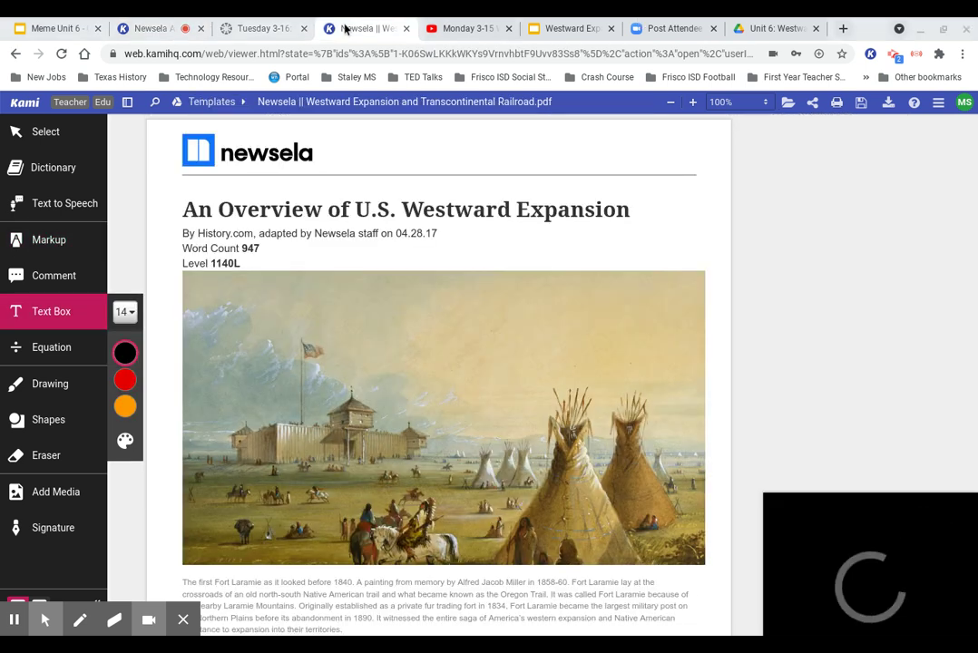
{"action": "scroll", "coordinate": [556, 281], "scroll_direction": "down", "scroll_amount": 6}
{"action": "scroll", "coordinate": [556, 290], "scroll_direction": "up", "scroll_amount": 5}
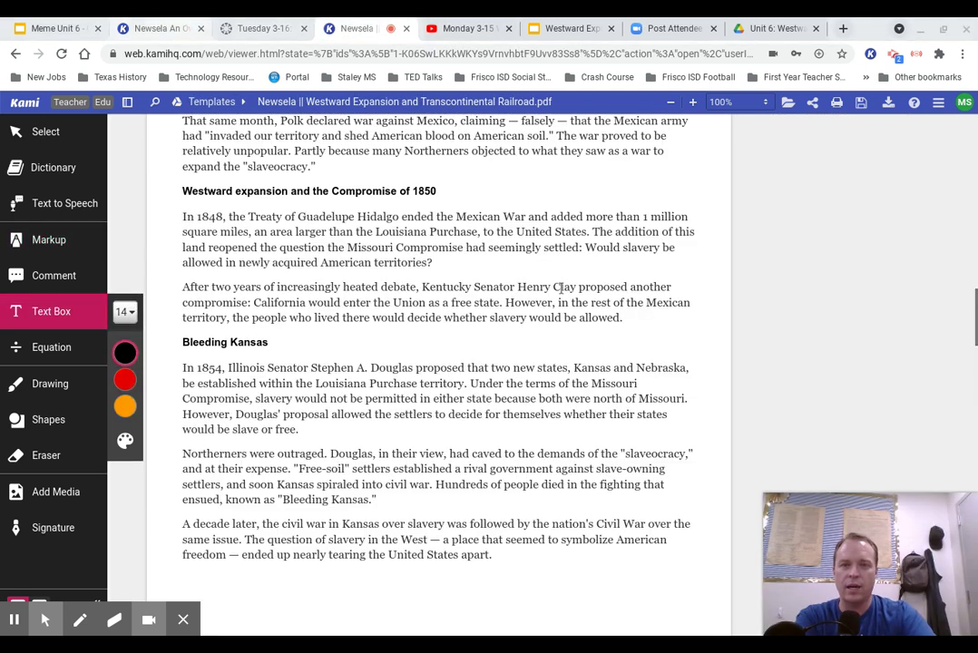
{"action": "left_click", "coordinate": [159, 28]}
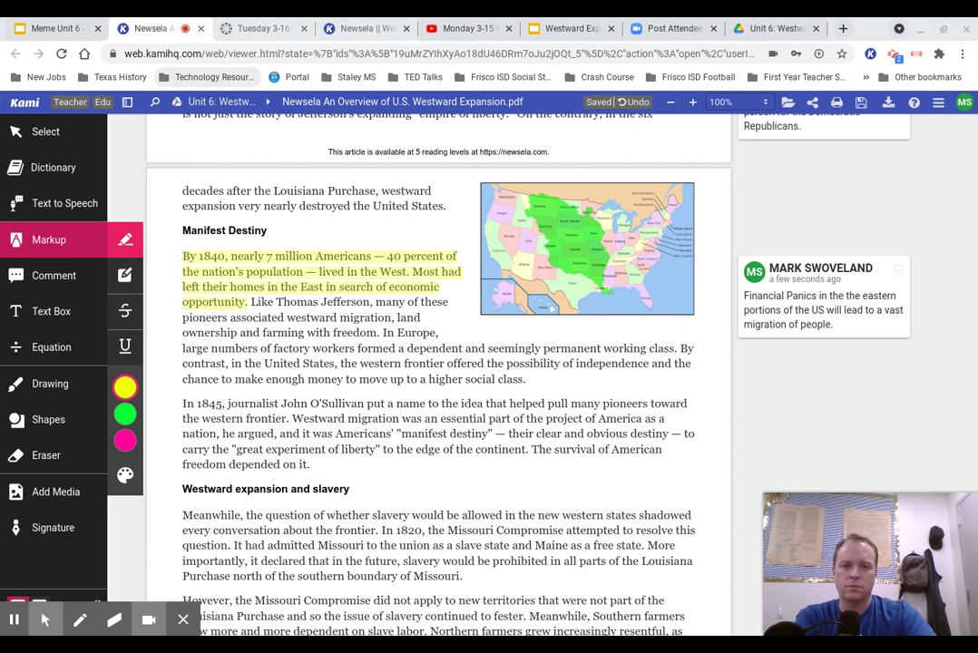
Step: Highlight in yellow the O'Sullivan paragraph from "Westward migration was an essential part" through "freedom depended on it."
{"action": "scroll", "coordinate": [907, 387], "scroll_direction": "down", "scroll_amount": 2}
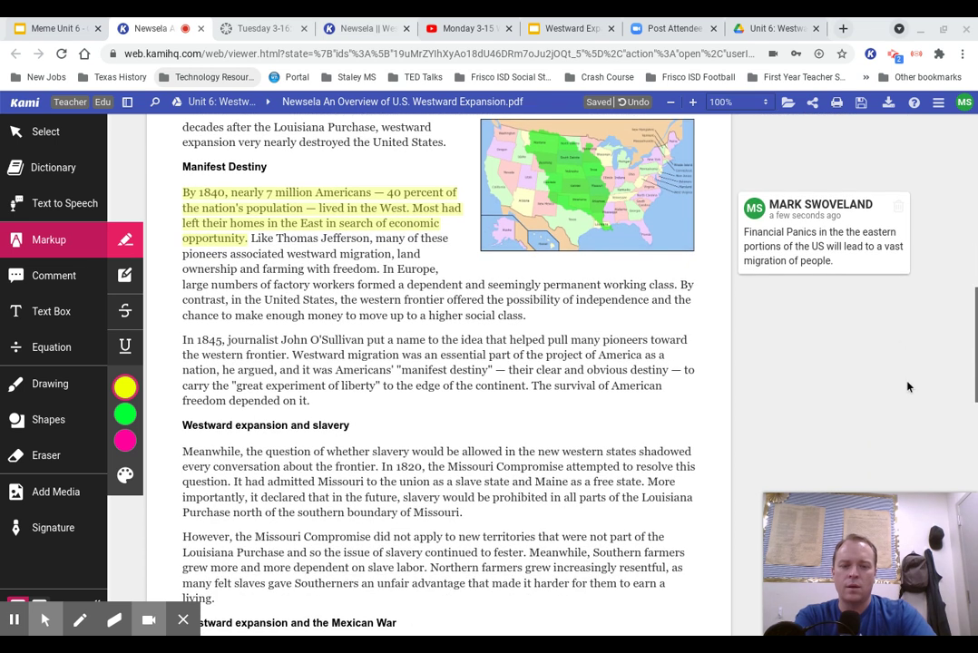
{"action": "scroll", "coordinate": [907, 387], "scroll_direction": "down", "scroll_amount": 1}
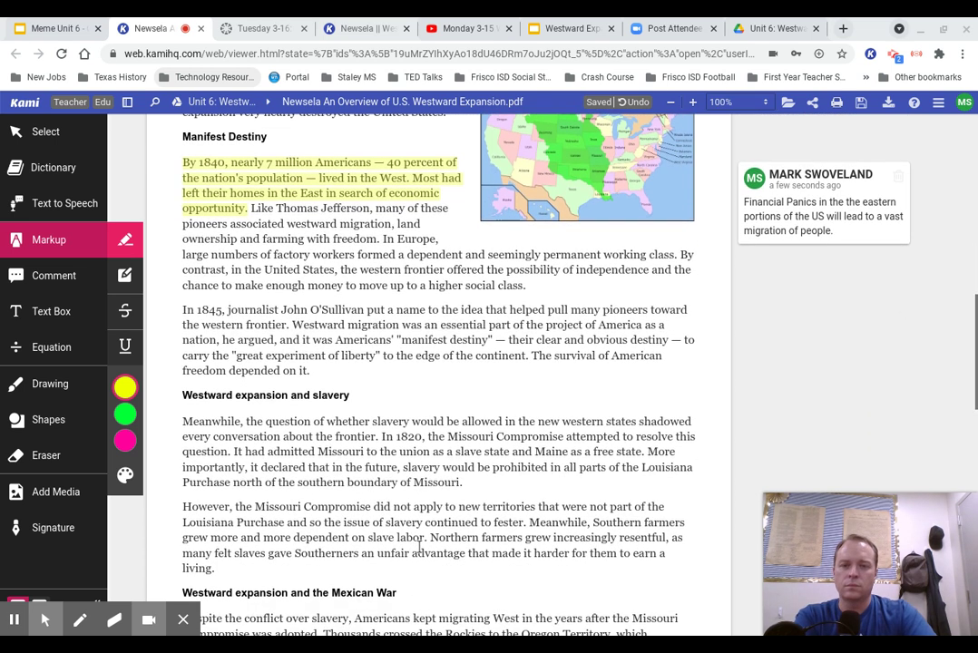
{"action": "scroll", "coordinate": [420, 545], "scroll_direction": "down", "scroll_amount": 1}
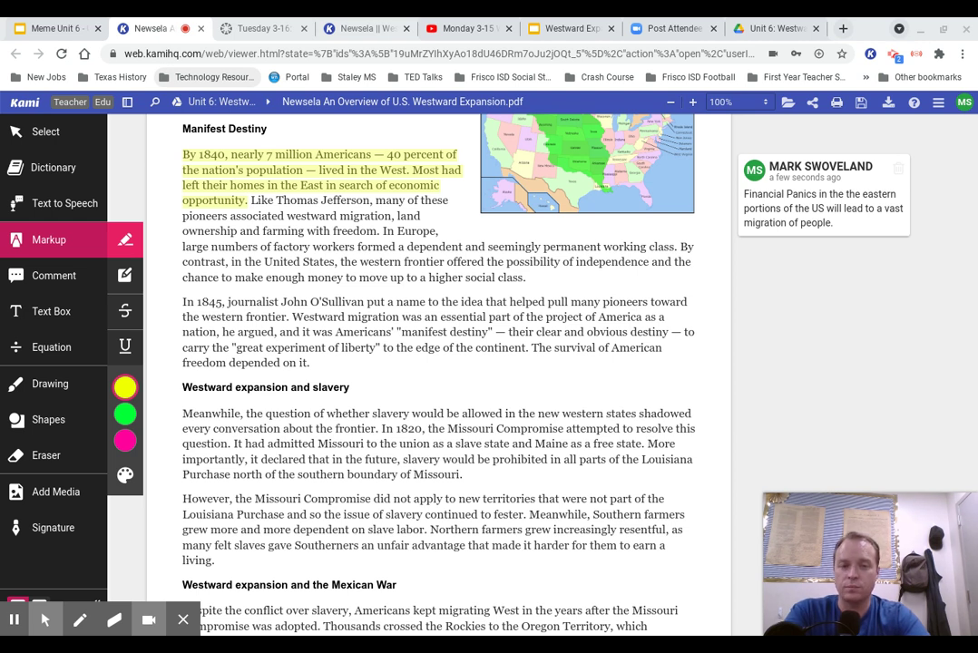
{"action": "left_click_drag", "start_coordinate": [293, 319], "coordinate": [399, 356]}
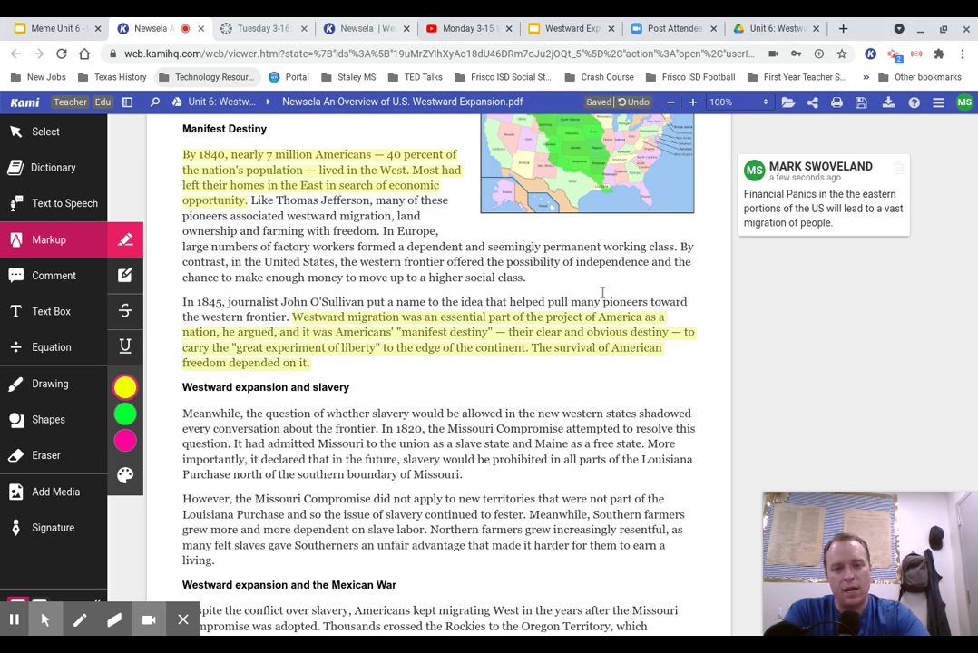
Step: Attach this comment to the "Westward migration" highlight: "Manifest Destiny means the clear and obvious destiny for the US to expand to the Pacific."
{"action": "left_click", "coordinate": [655, 342]}
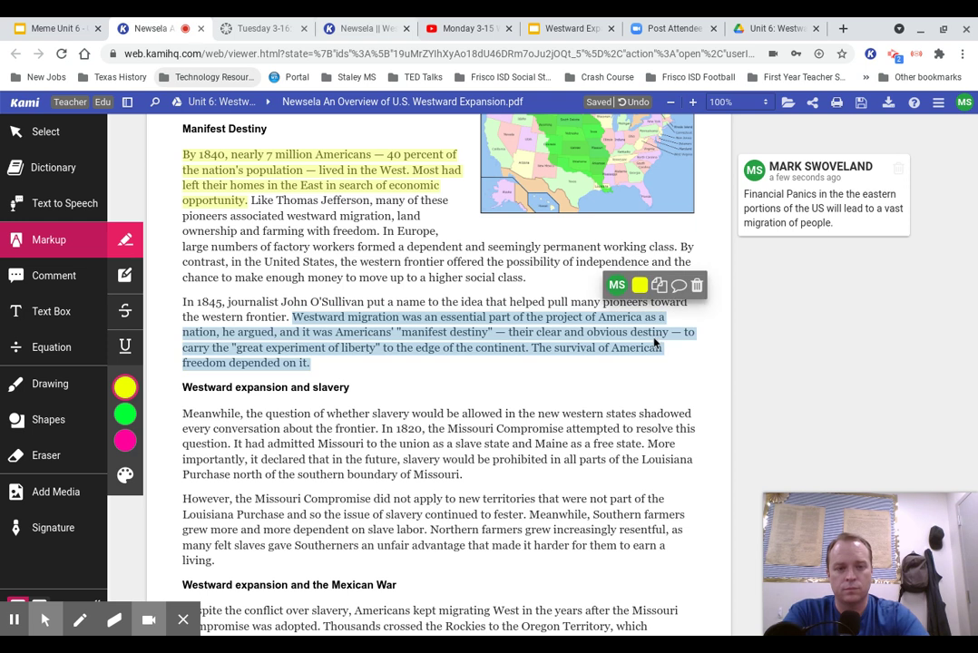
{"action": "left_click", "coordinate": [678, 284]}
{"action": "type", "text": "Manif"}
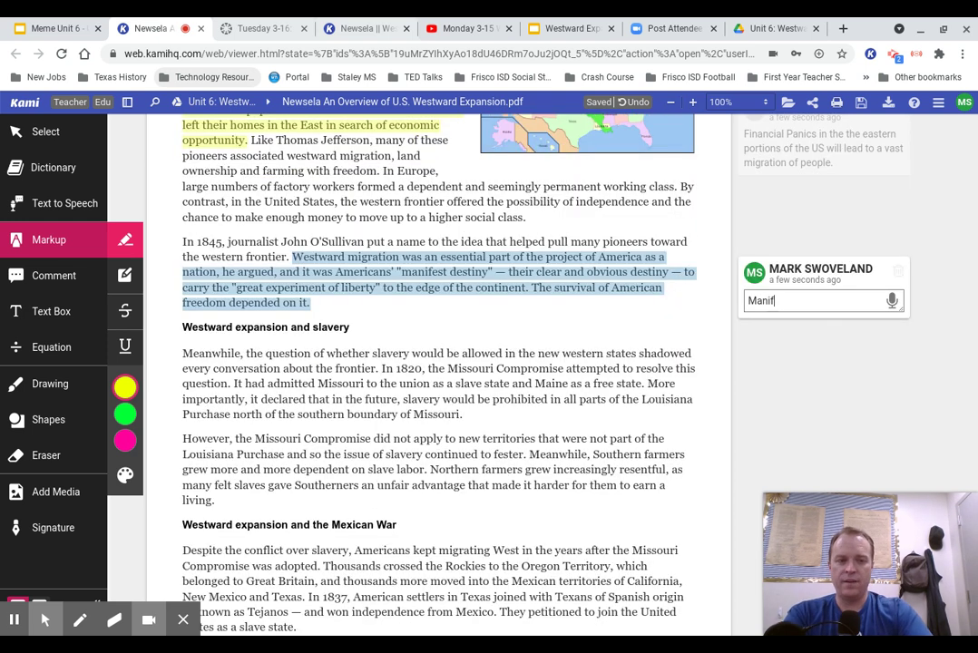
{"action": "type", "text": "est Destiny "}
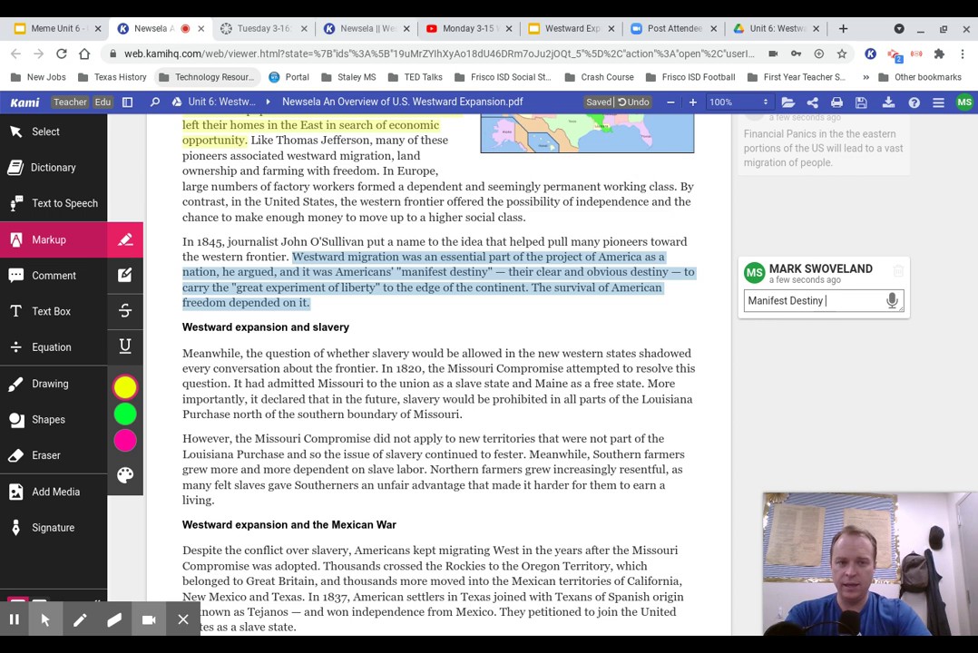
{"action": "type", "text": "means the clea"}
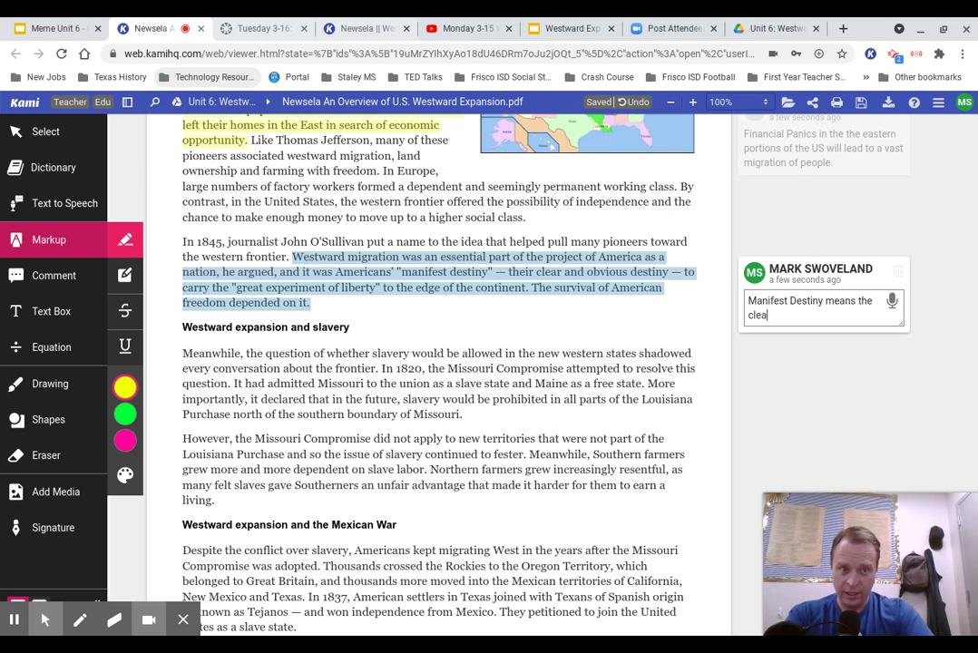
{"action": "type", "text": "r and obvious "}
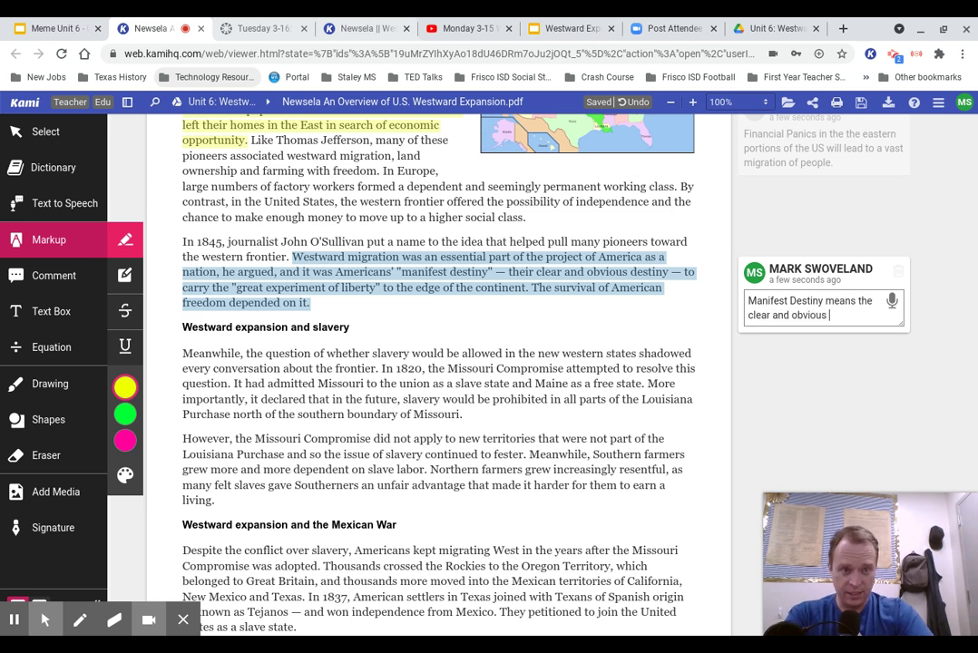
{"action": "type", "text": "destiny"}
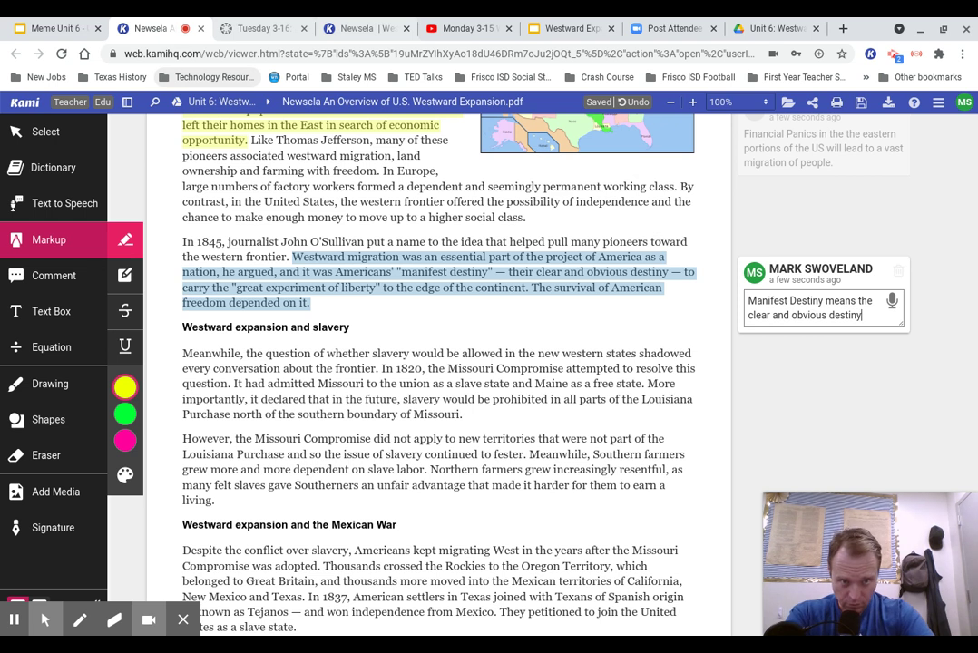
{"action": "type", "text": " for the US e"}
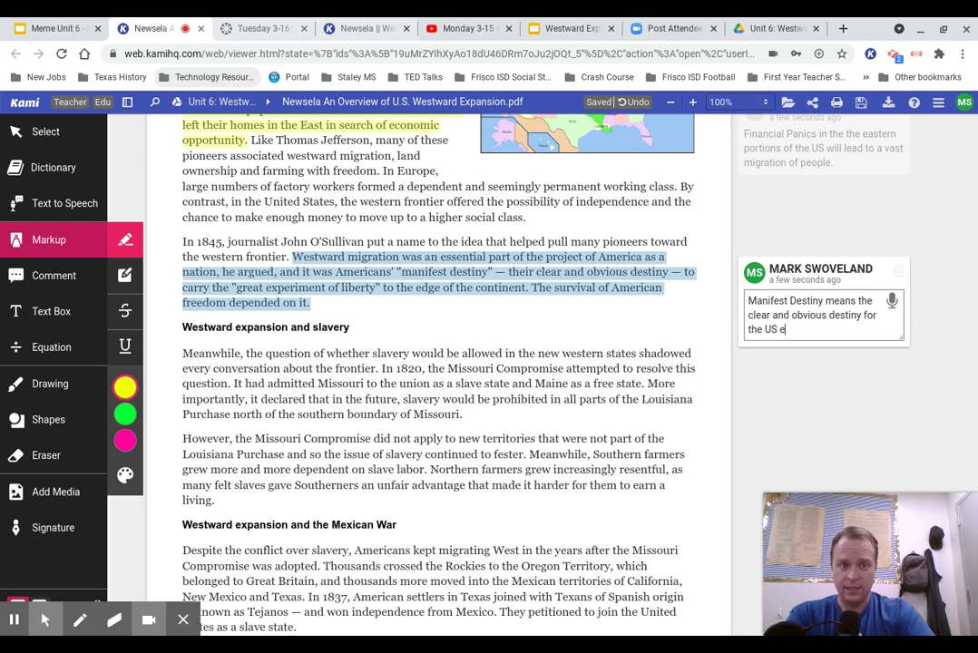
{"action": "key", "text": "BackSpace"}
{"action": "type", "text": "to expand to "}
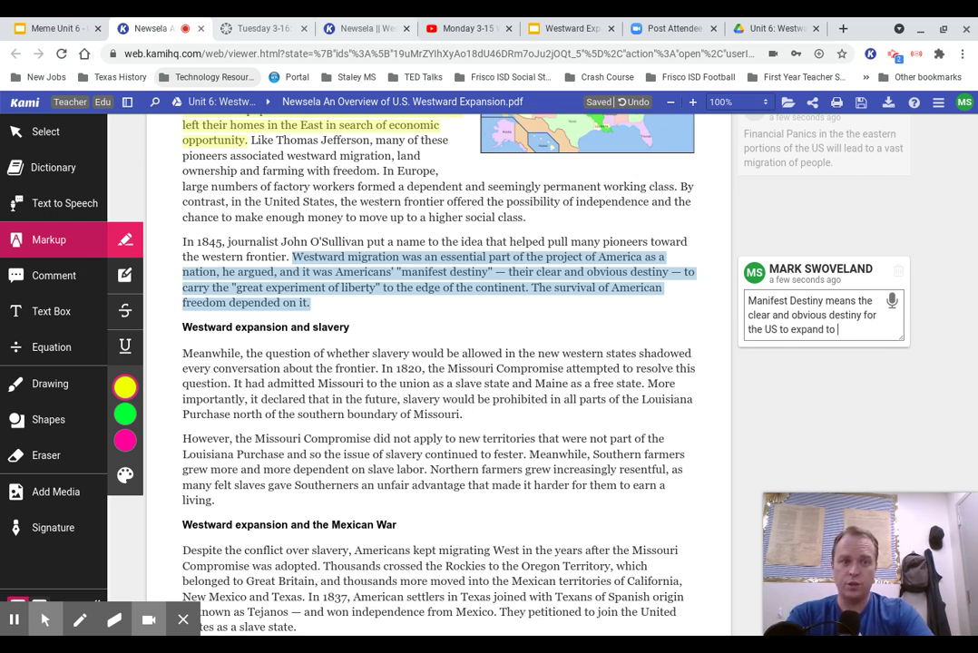
{"action": "type", "text": "the Pacific."}
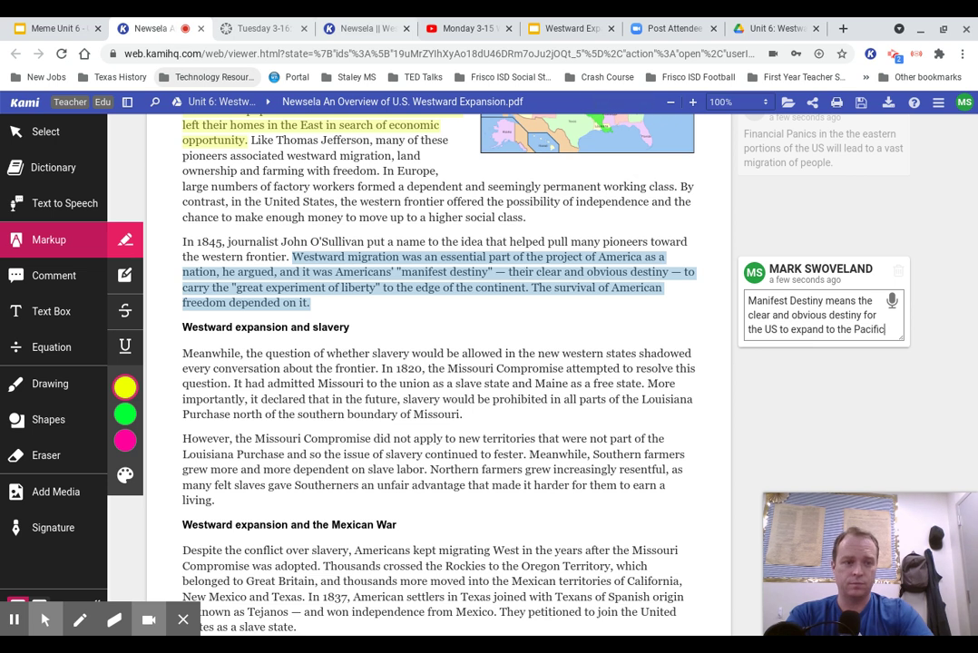
{"action": "left_click", "coordinate": [726, 325]}
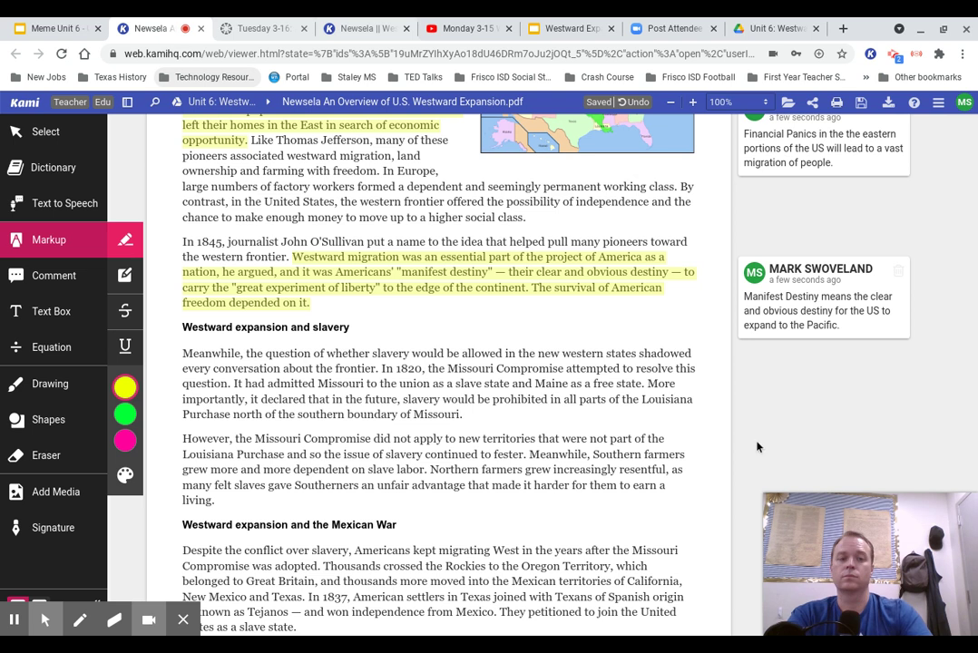
Step: Highlight in yellow the whole paragraph beginning "However, the Missouri Compromise did not apply to new territories" in the Westward expansion and slavery section
{"action": "scroll", "coordinate": [758, 444], "scroll_direction": "down", "scroll_amount": 1}
{"action": "scroll", "coordinate": [759, 442], "scroll_direction": "down", "scroll_amount": 1}
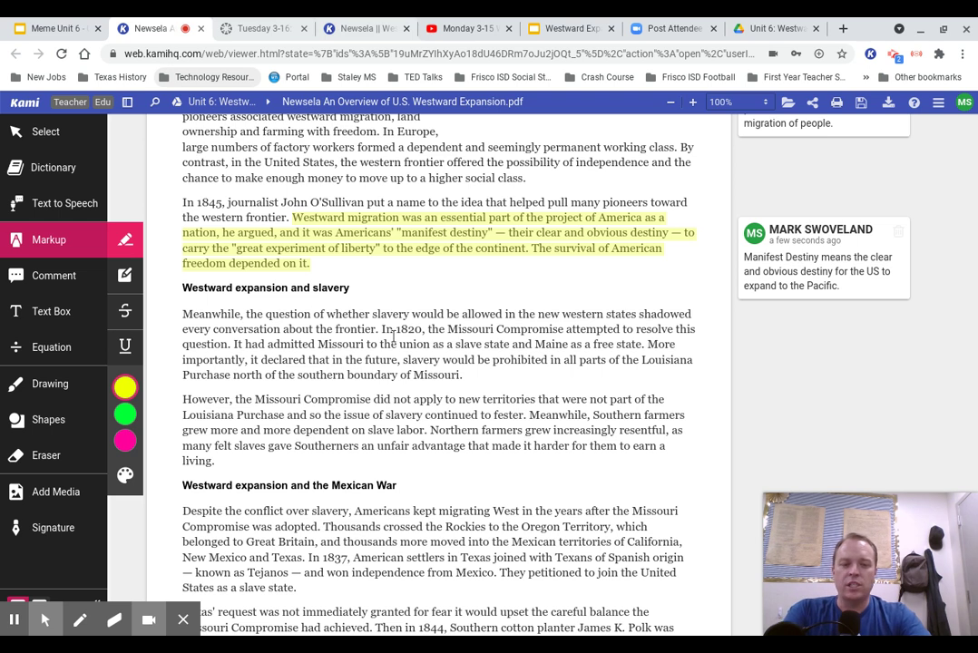
{"action": "scroll", "coordinate": [393, 336], "scroll_direction": "down", "scroll_amount": 2}
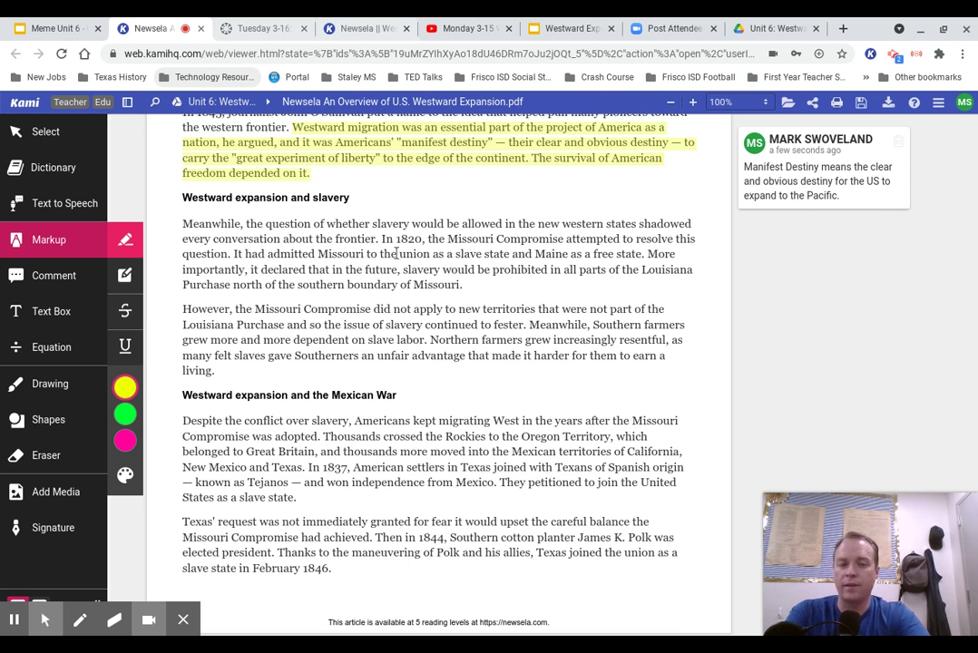
{"action": "mouse_move", "coordinate": [404, 371]}
{"action": "left_mouse_down"}
{"action": "mouse_move", "coordinate": [542, 324]}
{"action": "mouse_move", "coordinate": [163, 309]}
{"action": "mouse_move", "coordinate": [179, 309]}
{"action": "left_mouse_up"}
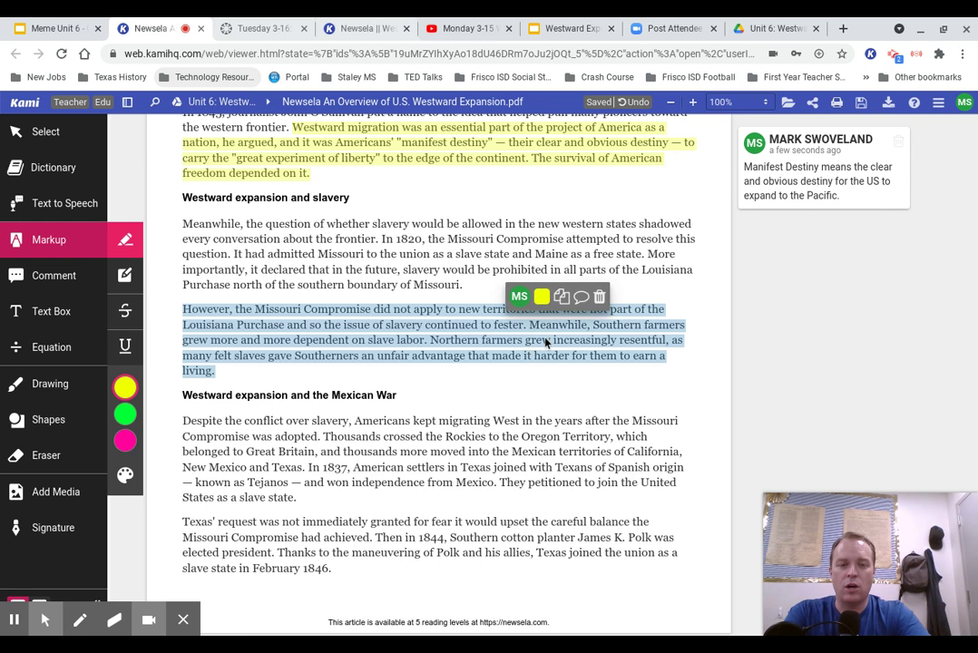
Step: Attach this comment to the highlighted Missouri Compromise paragraph: "The slave and free state issue will continue until the Civil War."
{"action": "left_click", "coordinate": [582, 298]}
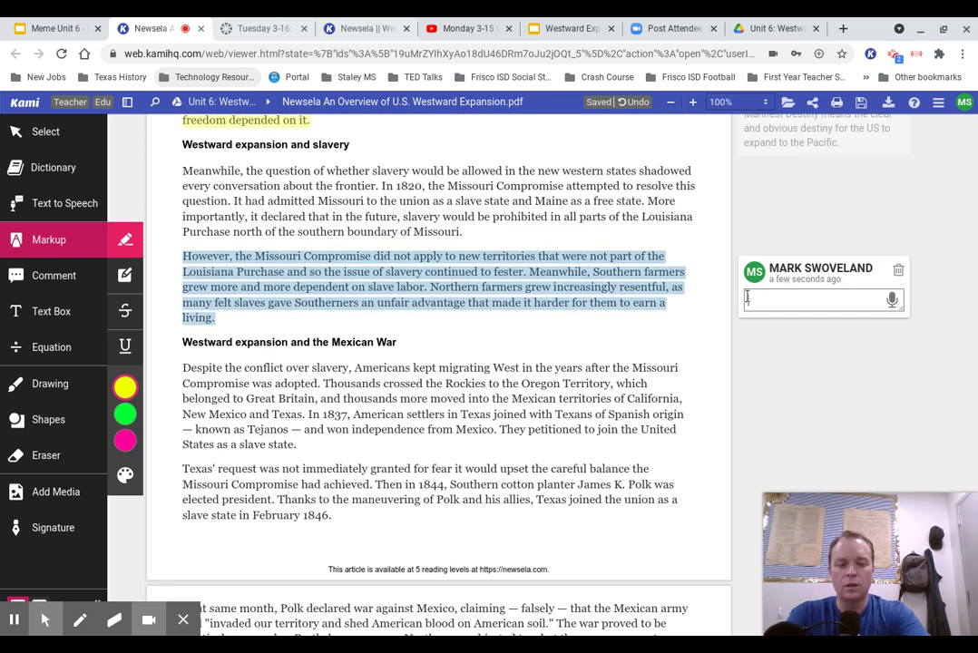
{"action": "type", "text": "The slav"}
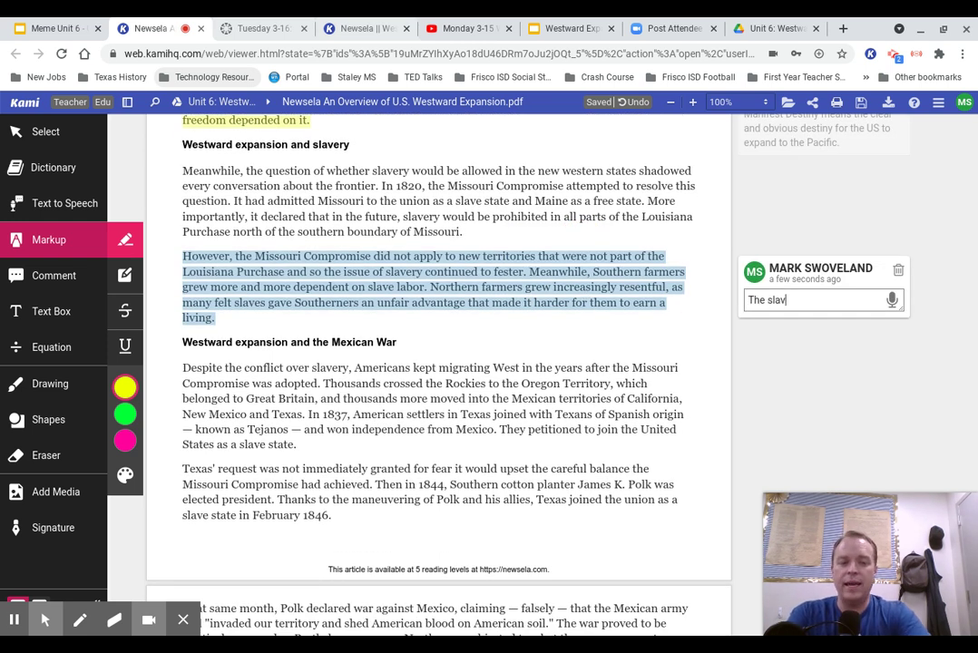
{"action": "type", "text": "e and free s"}
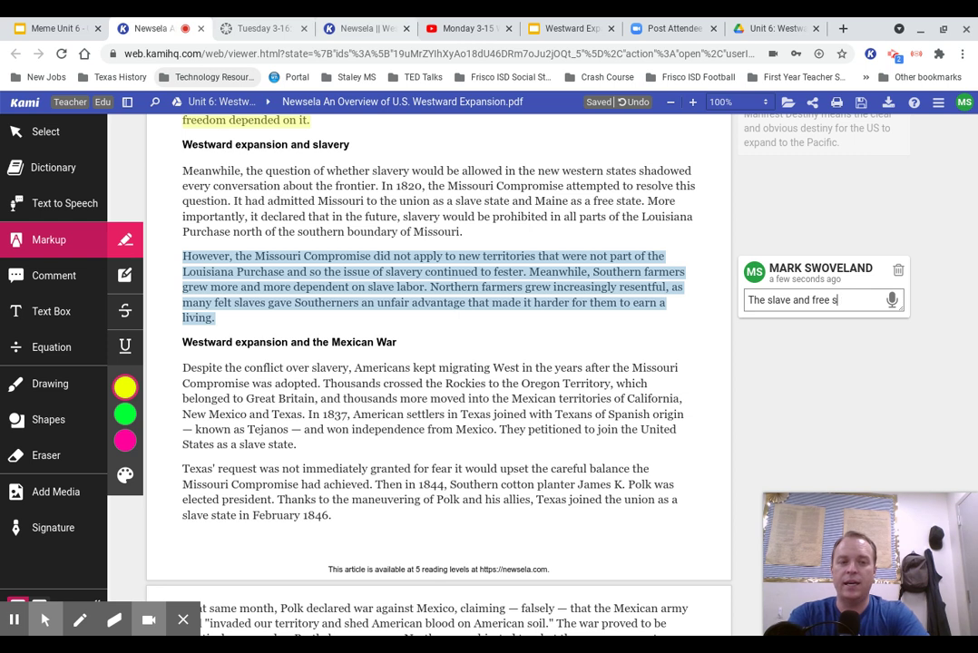
{"action": "type", "text": "tate issue will"}
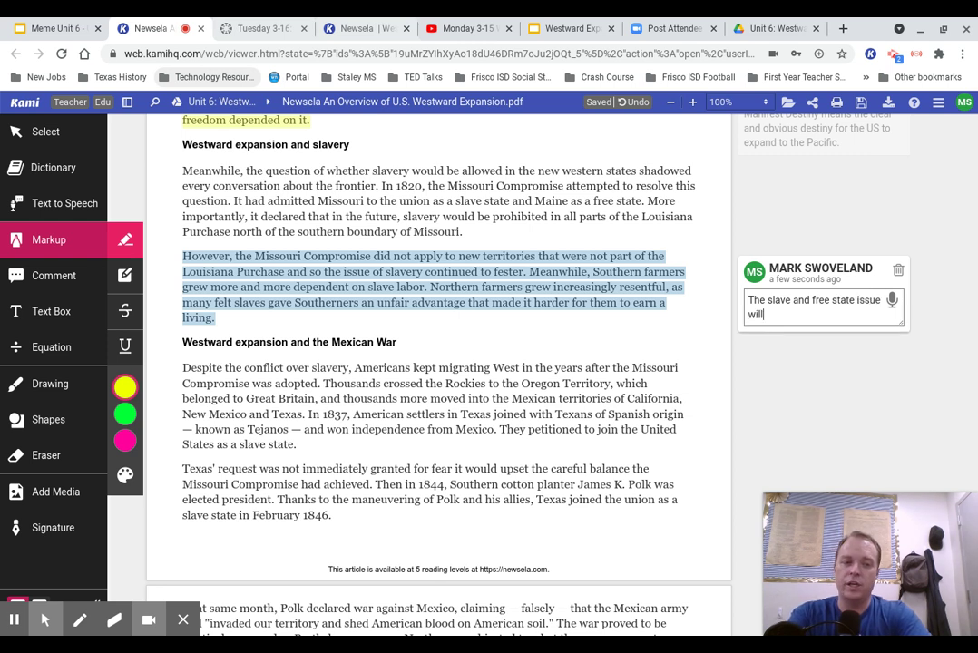
{"action": "type", "text": " continue until t"}
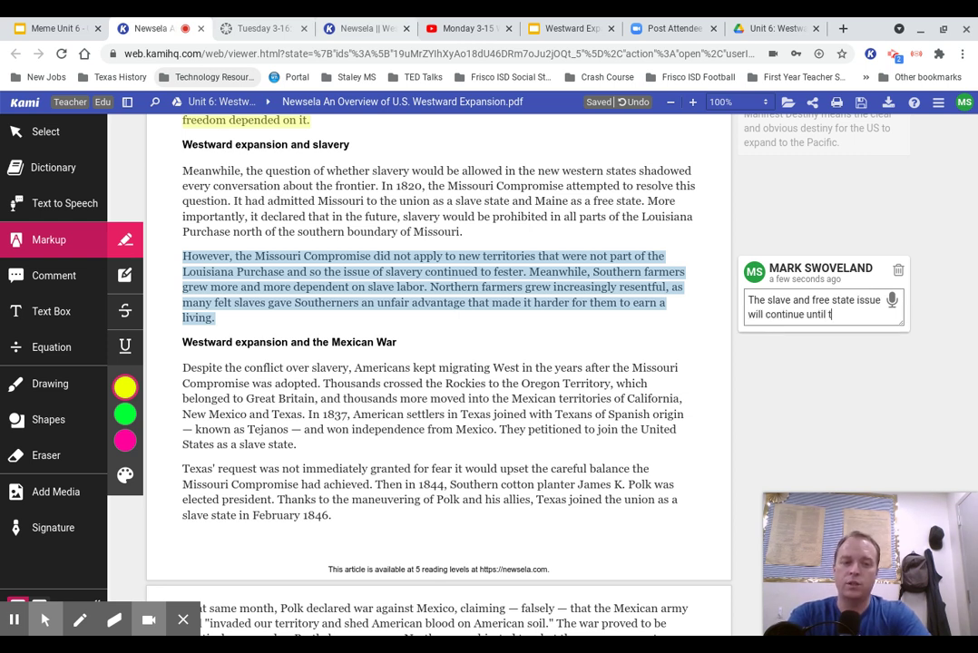
{"action": "type", "text": "he Civil War."}
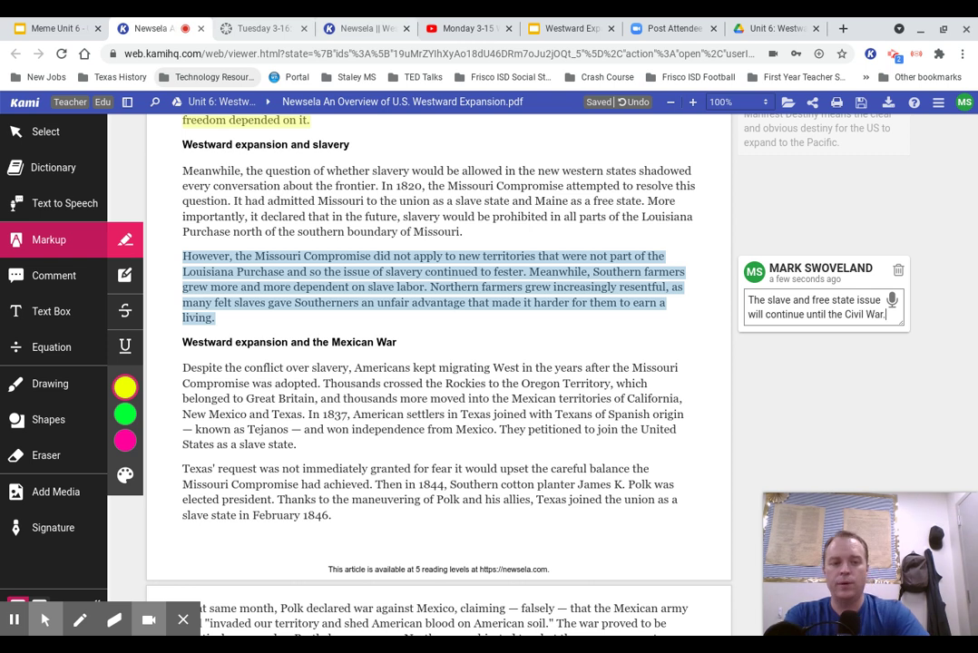
{"action": "left_click", "coordinate": [779, 377]}
{"action": "scroll", "coordinate": [785, 375], "scroll_direction": "down", "scroll_amount": 1}
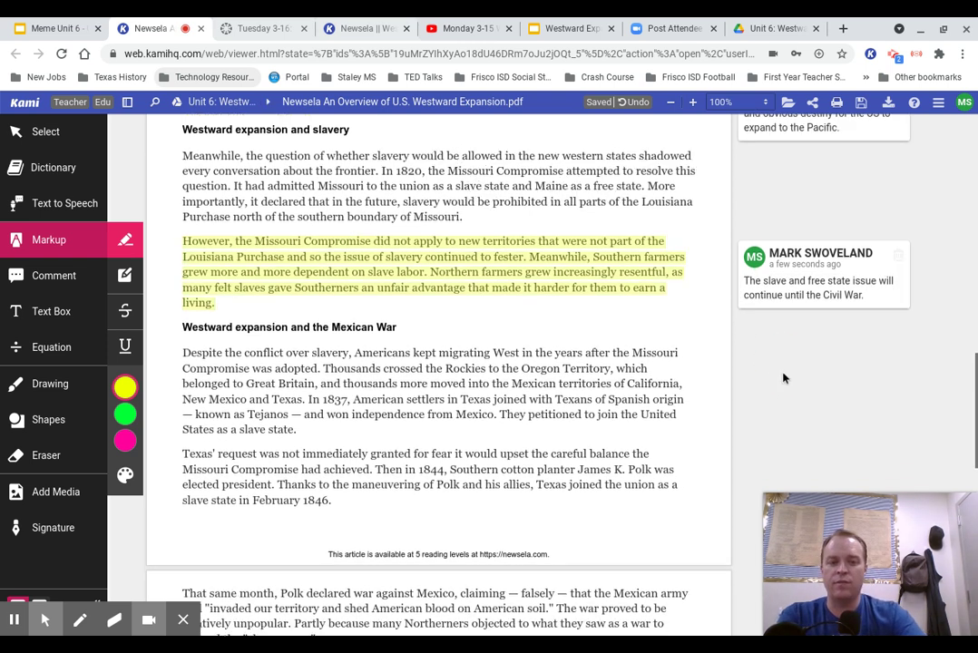
Step: Highlight in yellow the whole paragraph beginning "After two years of increasingly heated debate" in the Compromise of 1850 section
{"action": "scroll", "coordinate": [807, 370], "scroll_direction": "down", "scroll_amount": 1}
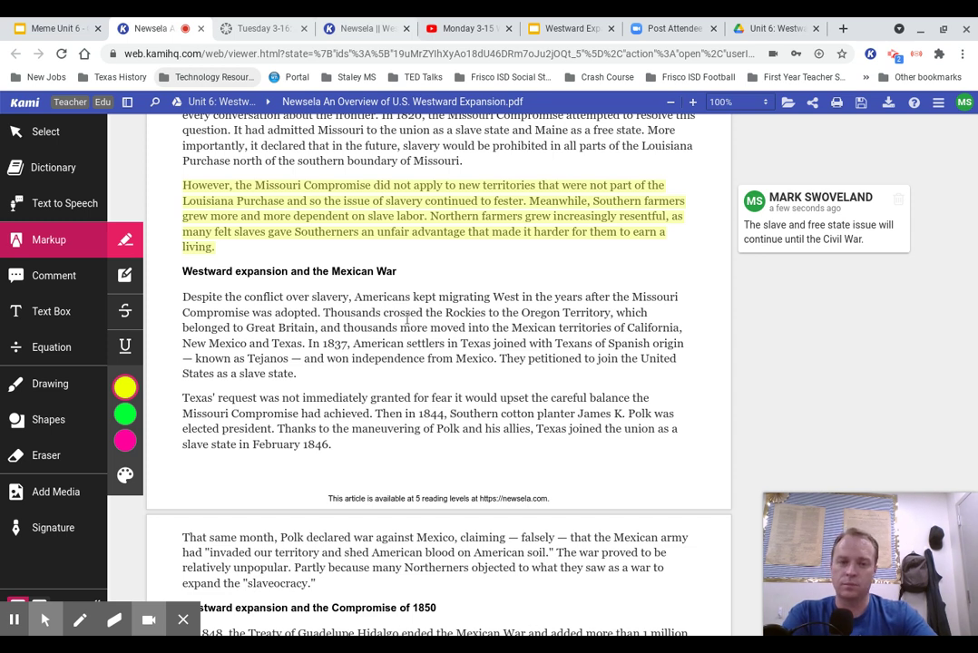
{"action": "scroll", "coordinate": [406, 317], "scroll_direction": "down", "scroll_amount": 1}
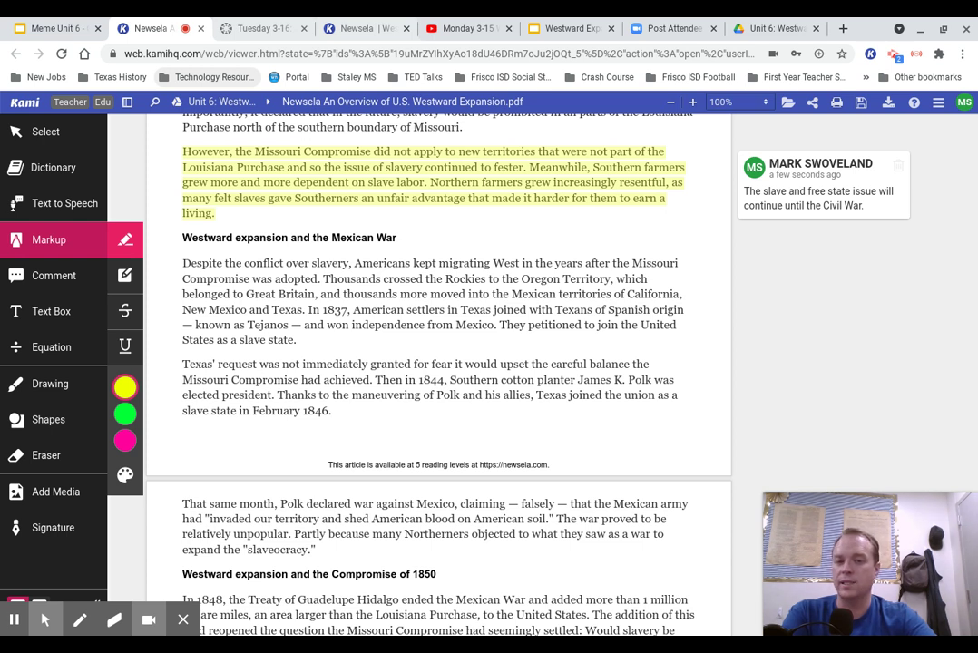
{"action": "scroll", "coordinate": [596, 253], "scroll_direction": "down", "scroll_amount": 1}
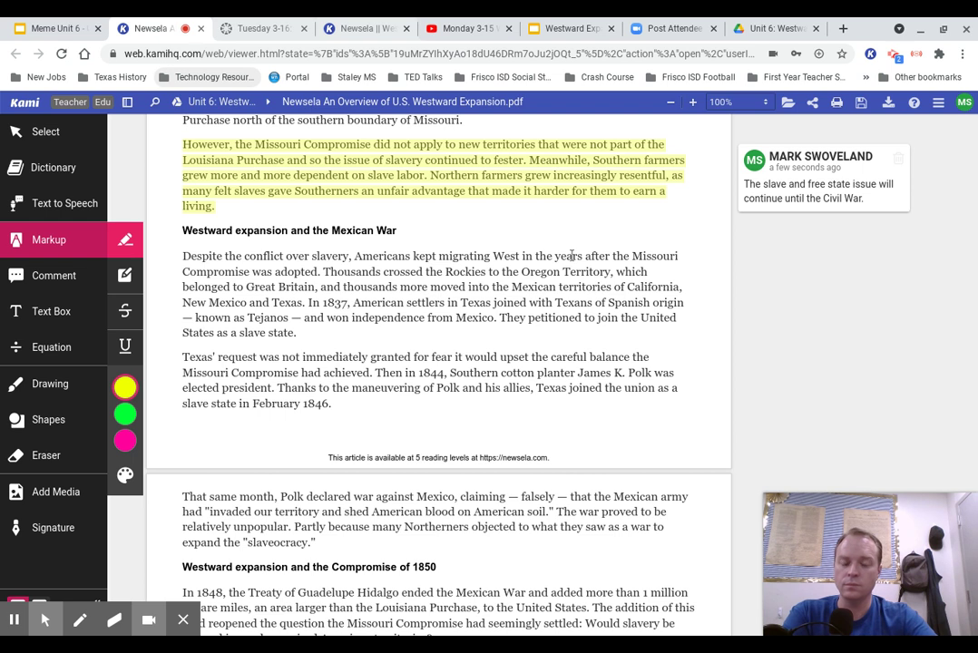
{"action": "scroll", "coordinate": [572, 254], "scroll_direction": "down", "scroll_amount": 5}
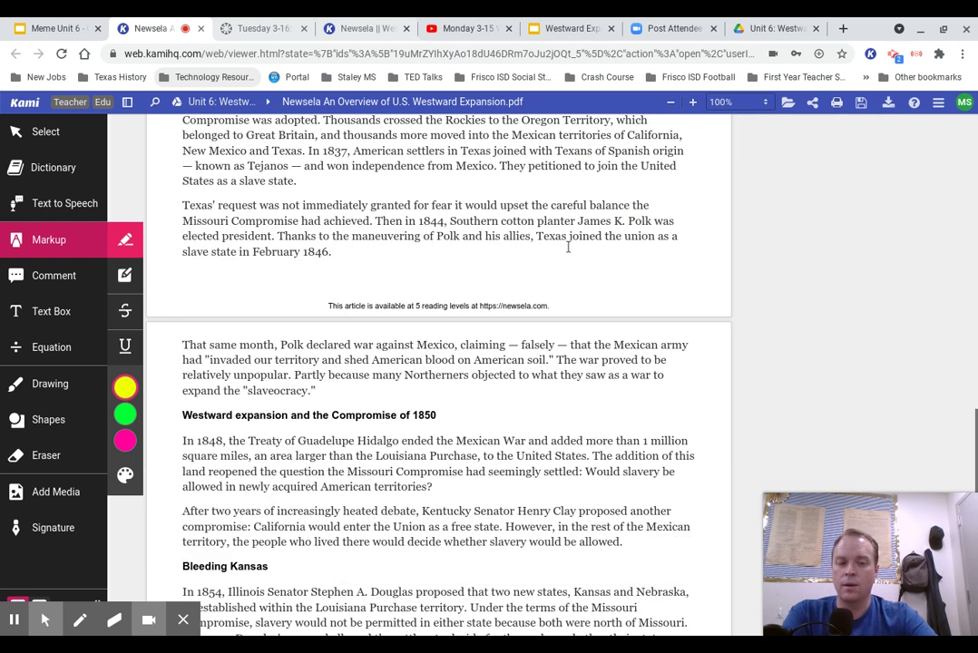
{"action": "scroll", "coordinate": [567, 247], "scroll_direction": "down", "scroll_amount": 2}
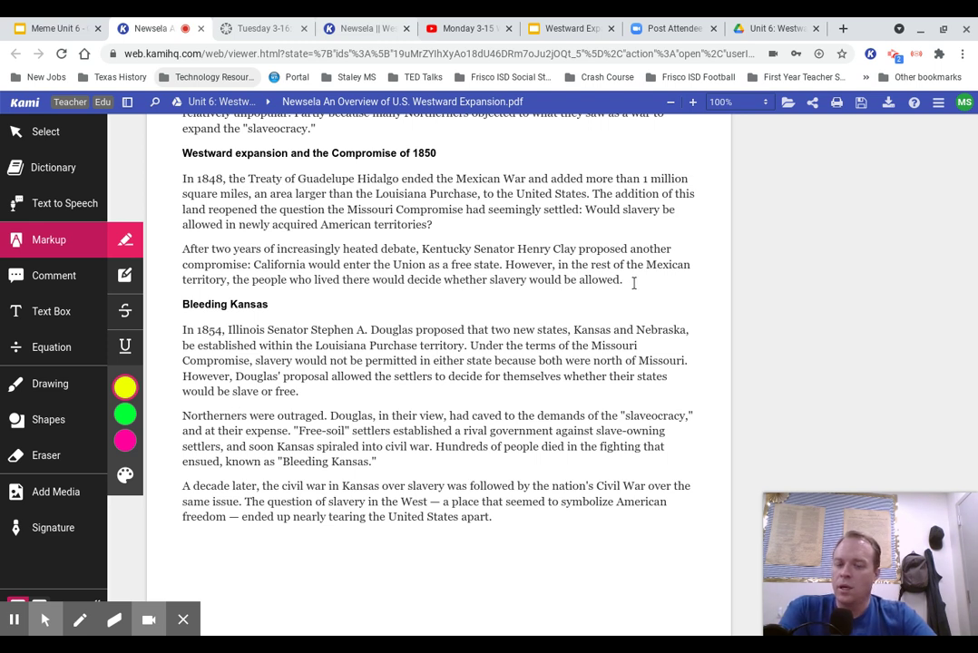
{"action": "left_click_drag", "start_coordinate": [636, 282], "coordinate": [170, 247]}
{"action": "left_click", "coordinate": [245, 347]}
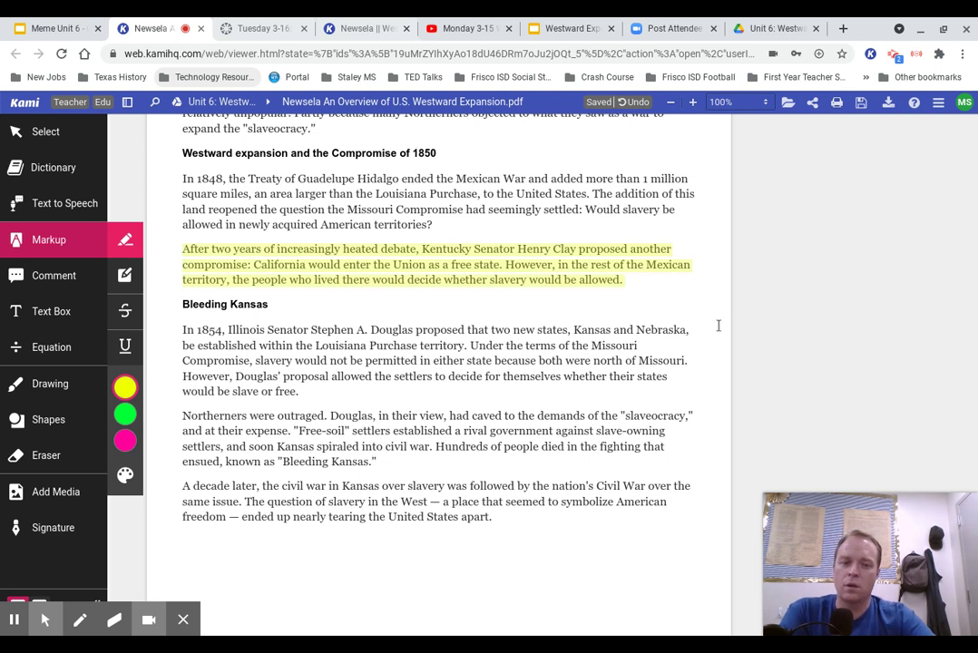
Step: Highlight in yellow the Bleeding Kansas text from "Free-soil" settlers through "known as 'Bleeding Kansas.'"
{"action": "scroll", "coordinate": [717, 325], "scroll_direction": "down", "scroll_amount": 1}
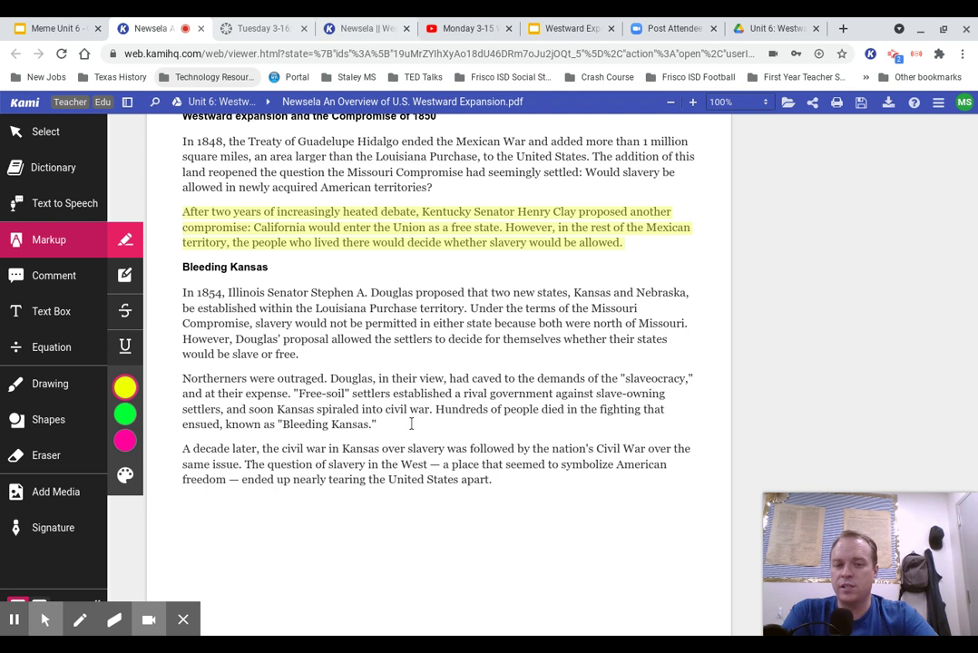
{"action": "left_click_drag", "start_coordinate": [410, 424], "coordinate": [306, 393]}
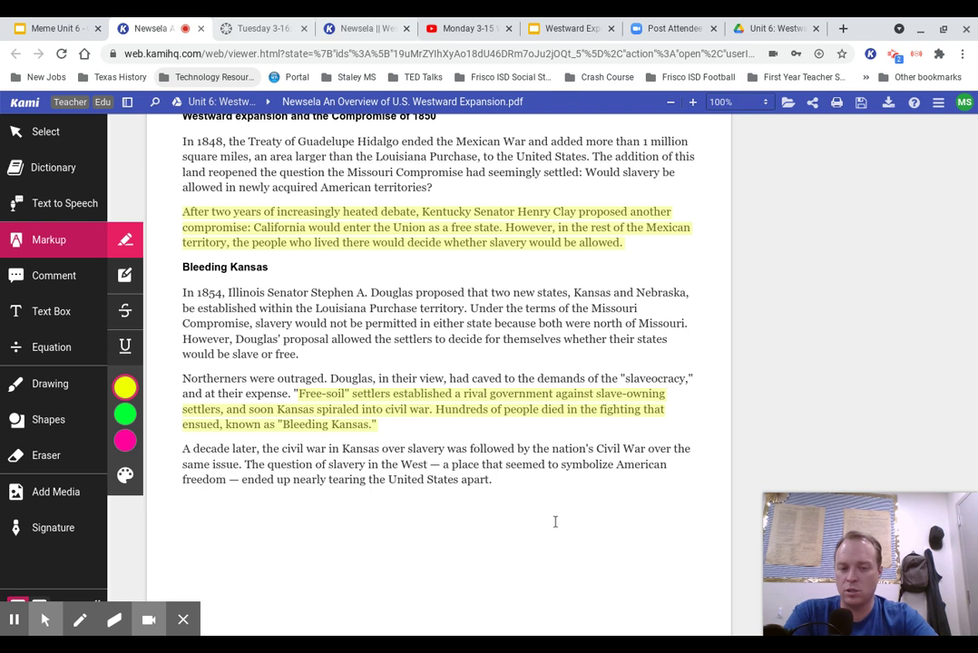
Step: Review the article's highlighted passages and their attached comments, from the title through the Westward expansion and slavery section
{"action": "scroll", "coordinate": [555, 522], "scroll_direction": "down", "scroll_amount": 2}
{"action": "scroll", "coordinate": [553, 517], "scroll_direction": "up", "scroll_amount": 5}
{"action": "scroll", "coordinate": [552, 514], "scroll_direction": "up", "scroll_amount": 10}
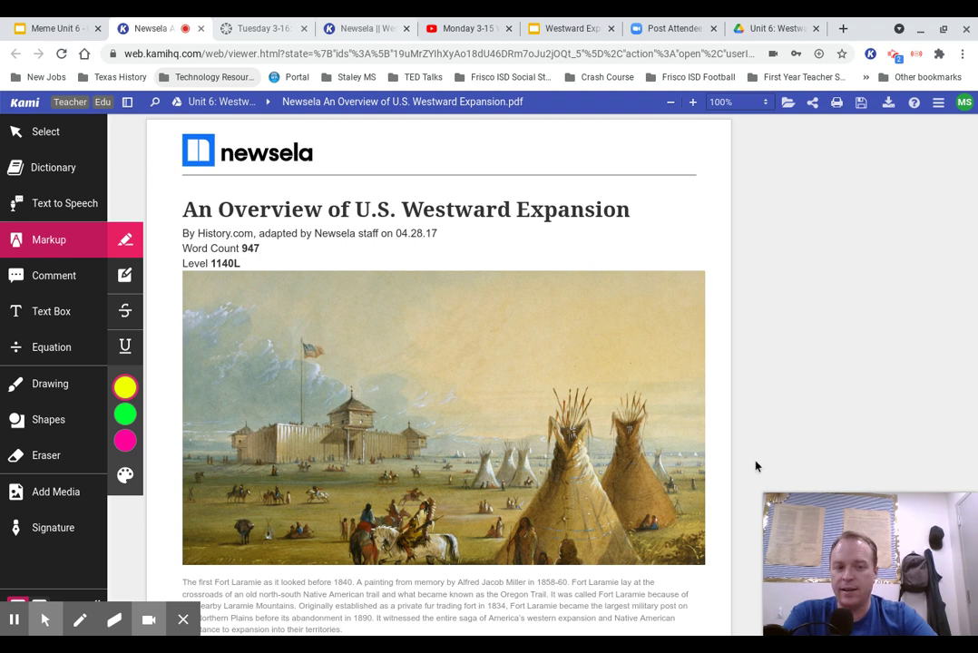
{"action": "scroll", "coordinate": [791, 463], "scroll_direction": "down", "scroll_amount": 3}
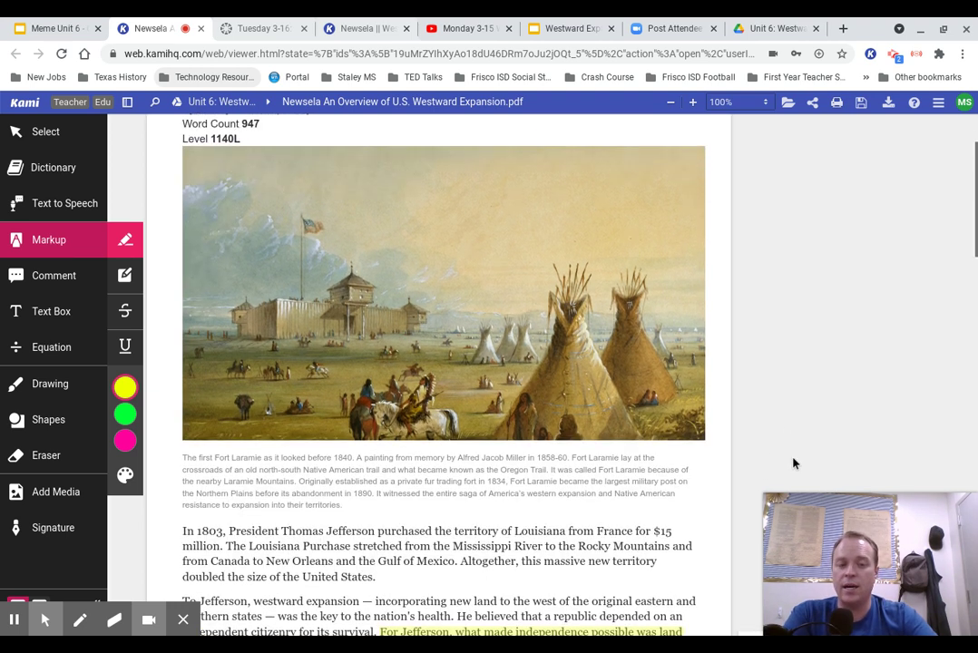
{"action": "scroll", "coordinate": [793, 464], "scroll_direction": "up", "scroll_amount": 3}
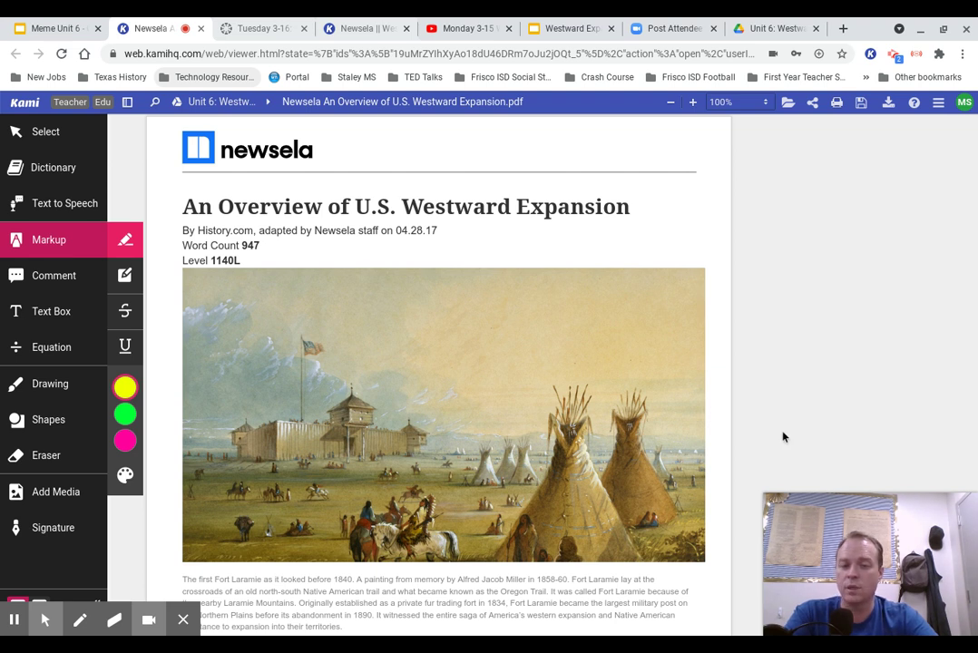
{"action": "scroll", "coordinate": [783, 437], "scroll_direction": "down", "scroll_amount": 3}
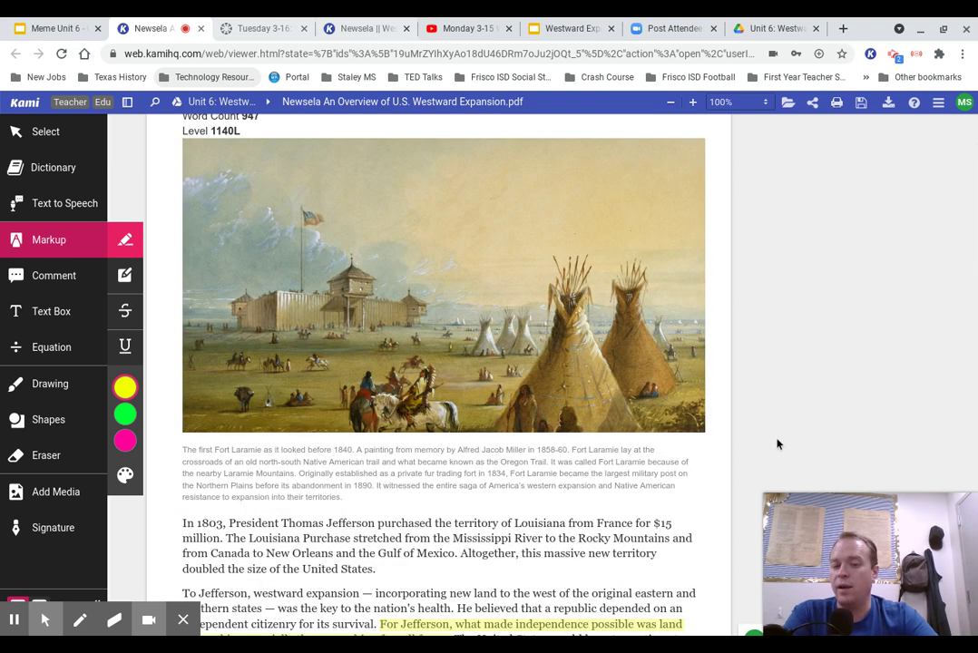
{"action": "scroll", "coordinate": [777, 444], "scroll_direction": "down", "scroll_amount": 6}
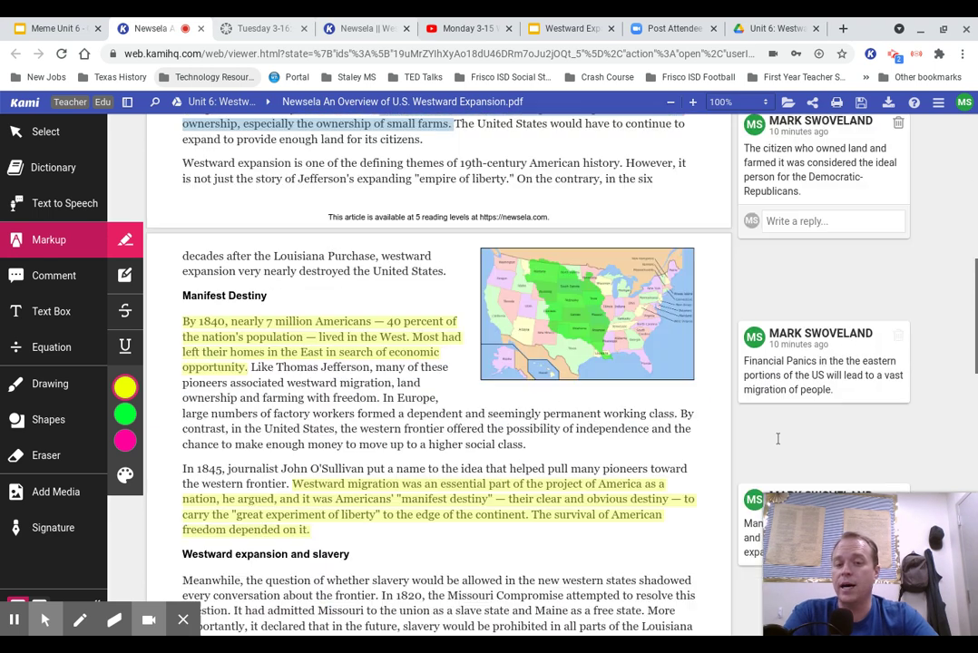
{"action": "scroll", "coordinate": [778, 440], "scroll_direction": "down", "scroll_amount": 2}
{"action": "scroll", "coordinate": [779, 445], "scroll_direction": "down", "scroll_amount": 3}
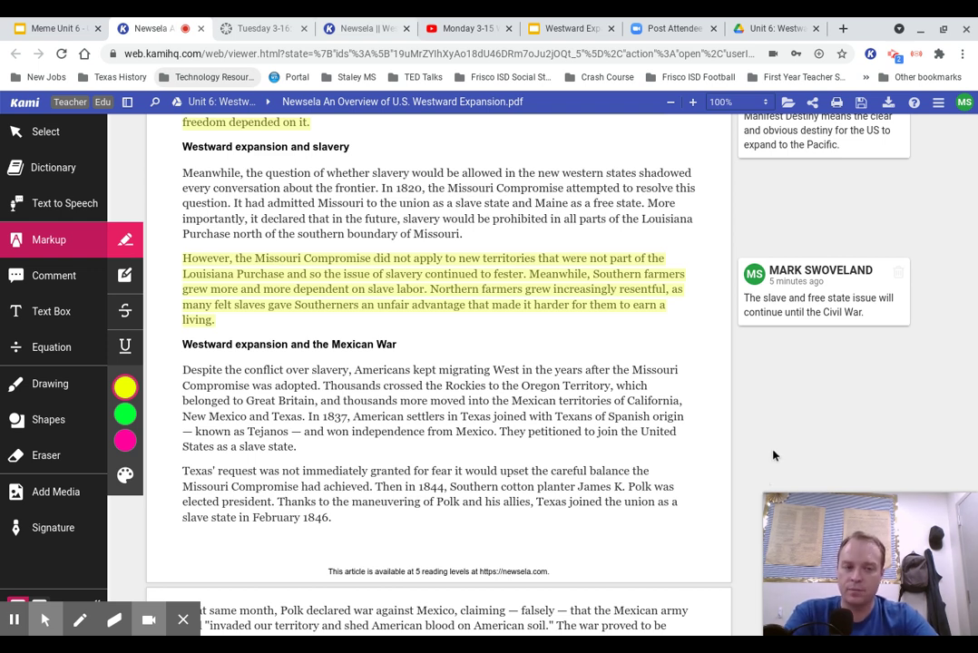
{"action": "scroll", "coordinate": [620, 464], "scroll_direction": "up", "scroll_amount": 12}
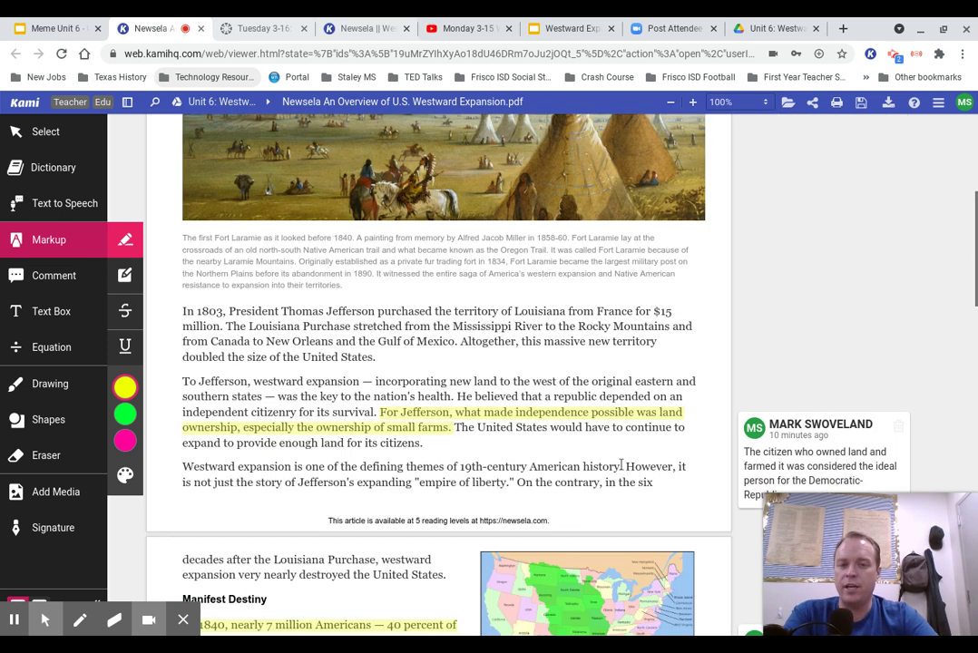
{"action": "scroll", "coordinate": [621, 464], "scroll_direction": "up", "scroll_amount": 3}
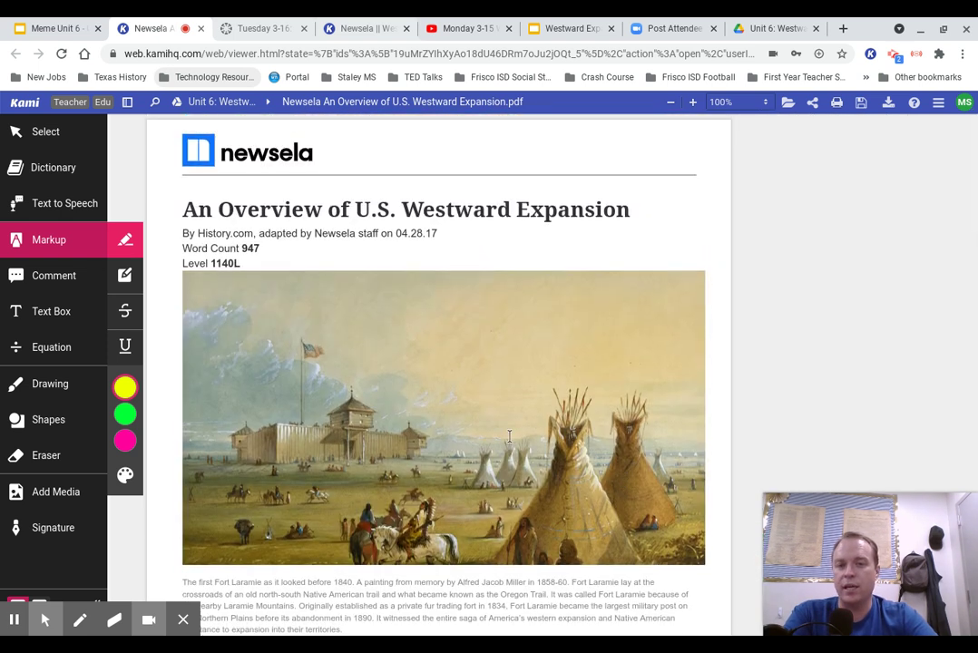